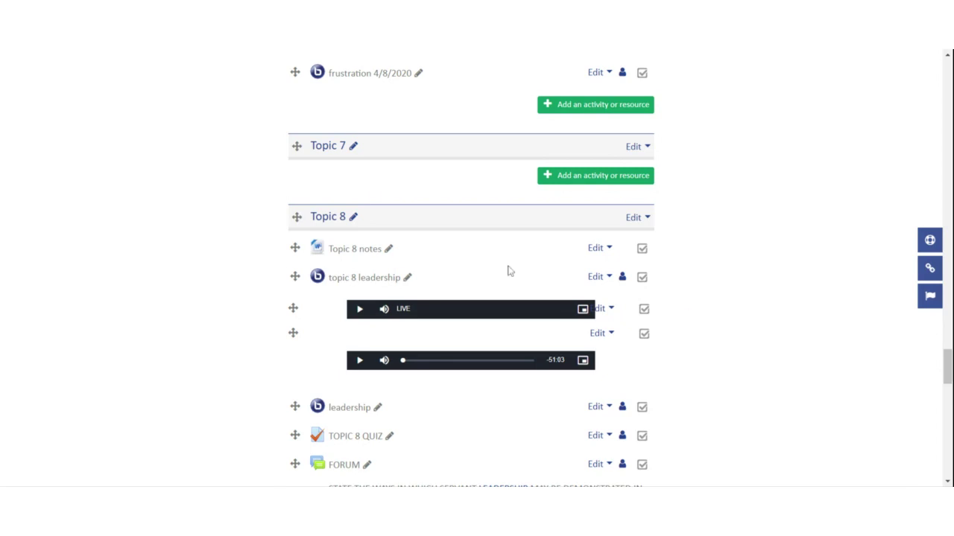
Review the course page's topic schedule and the activities and resources listed under the individual topics.
left_click_drag(947, 376, 948, 363)
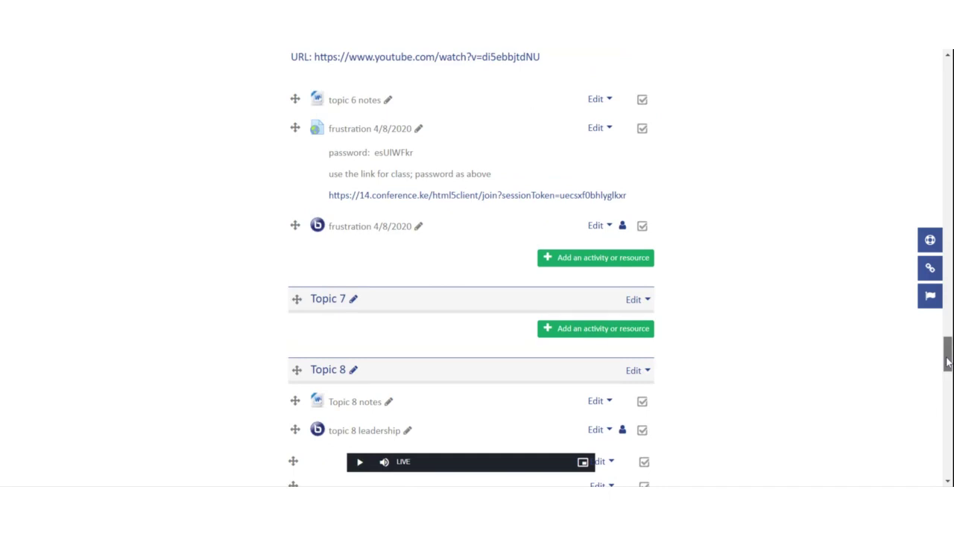
left_click_drag(948, 363, 916, 187)
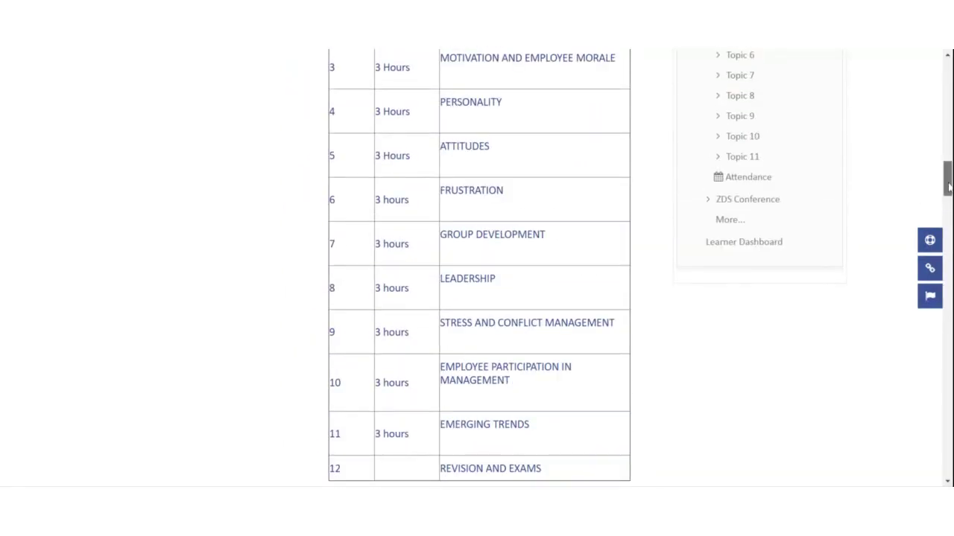
left_click_drag(948, 186, 943, 255)
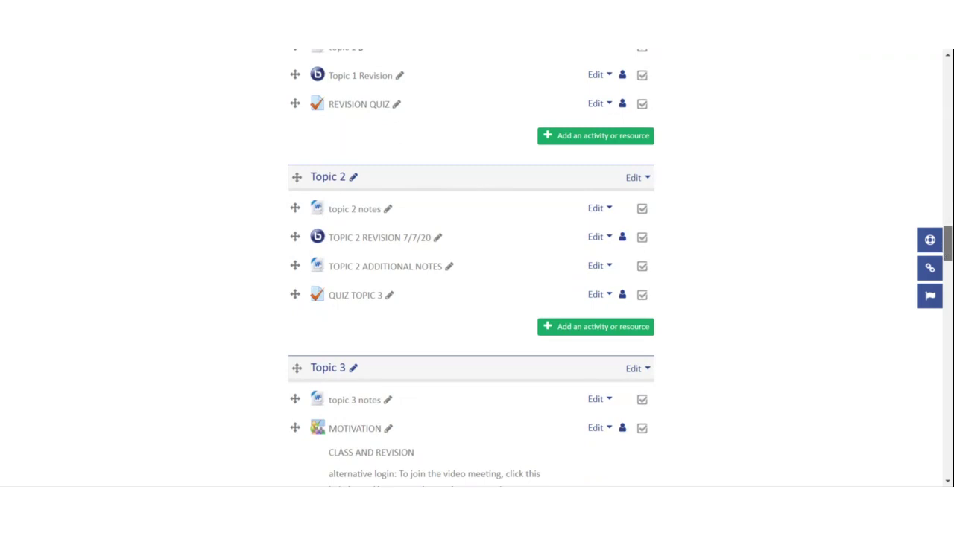
scroll(471, 267, "down", 1)
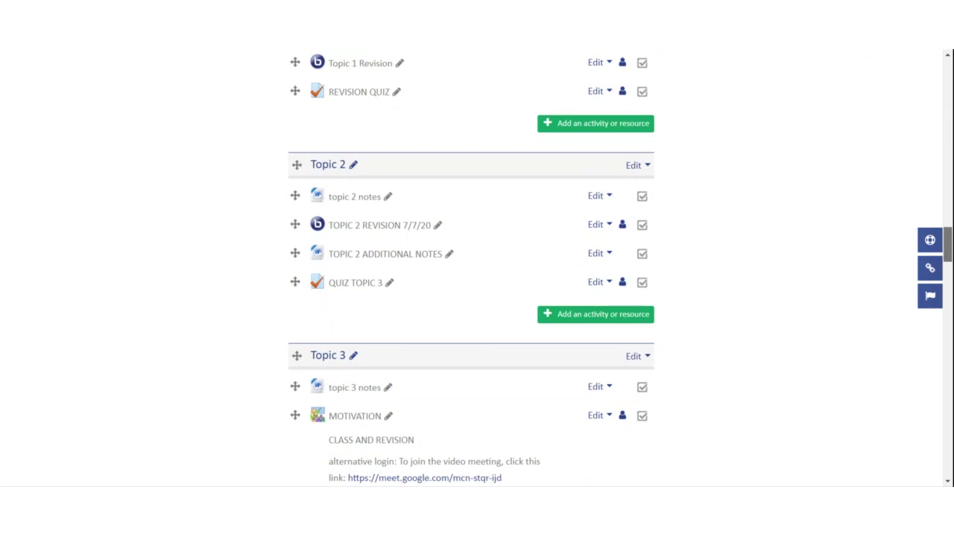
scroll(945, 282, "down", 5)
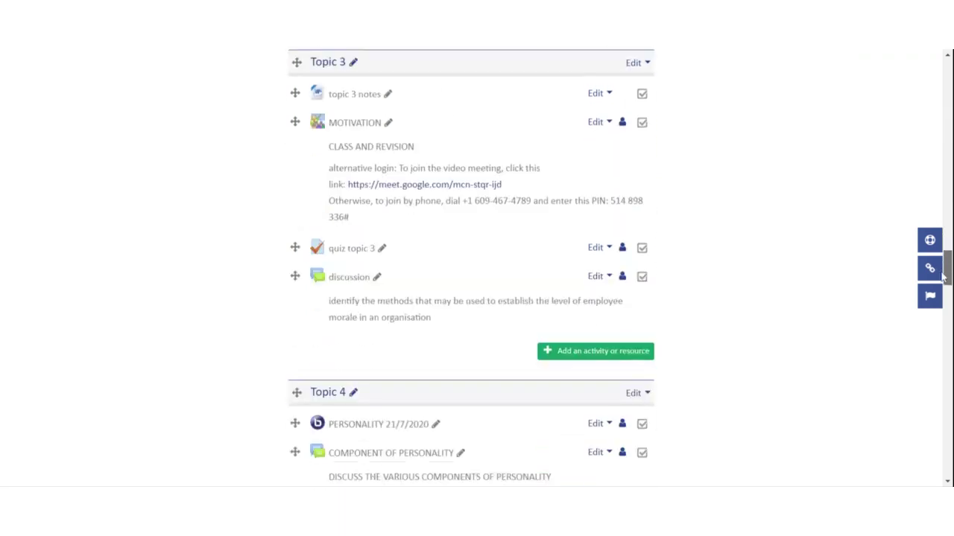
left_click_drag(945, 282, 946, 357)
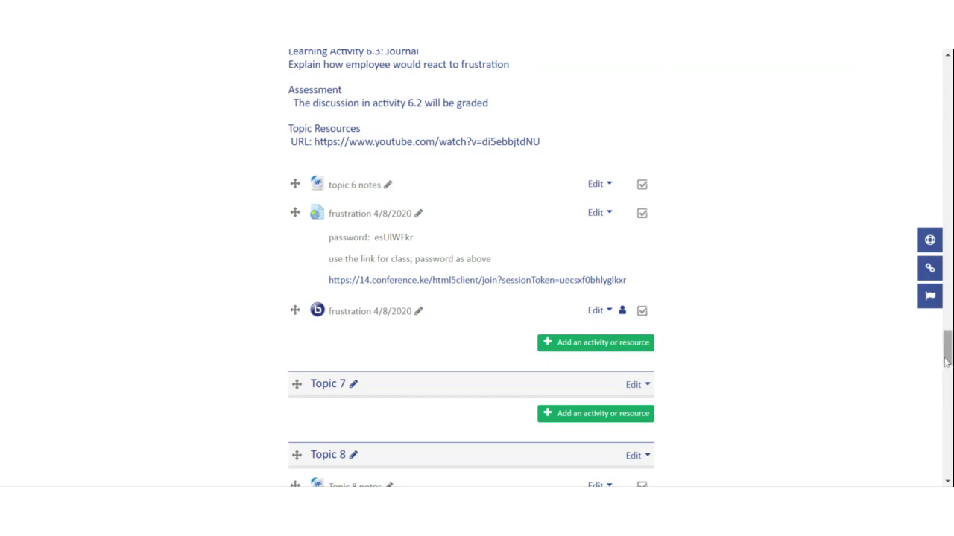
left_click_drag(946, 361, 947, 221)
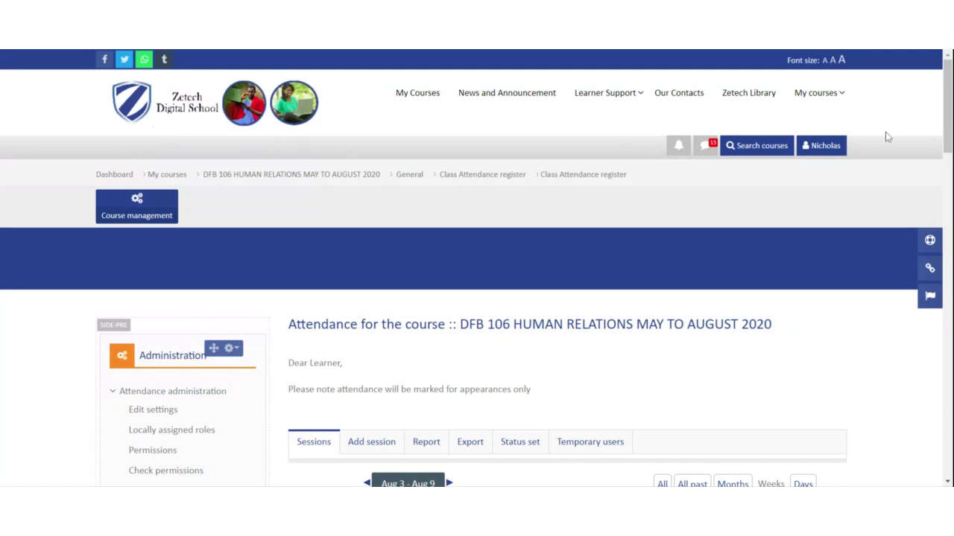
Start a new attendance session for all students and set its time from 11:00 to 14:00.
left_click_drag(947, 125, 941, 183)
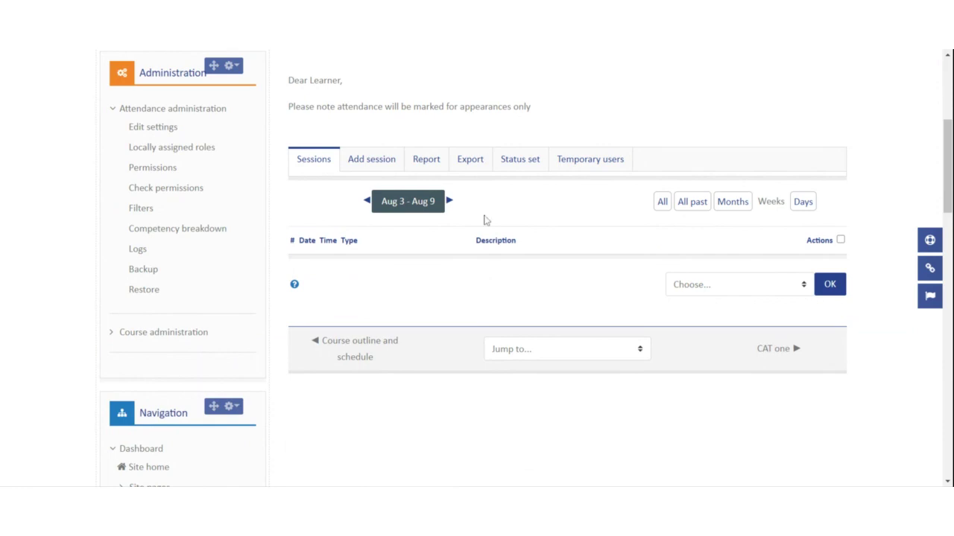
left_click(372, 163)
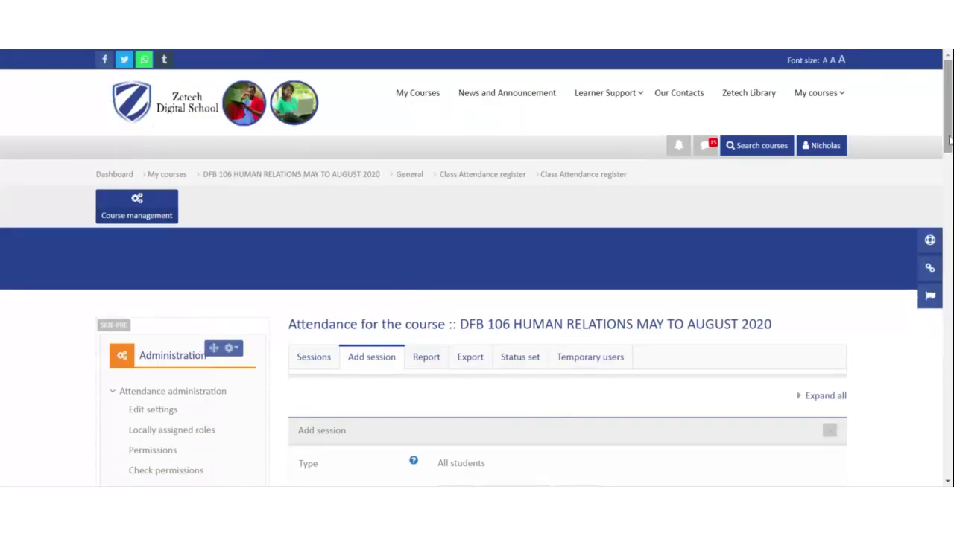
left_click_drag(949, 140, 937, 199)
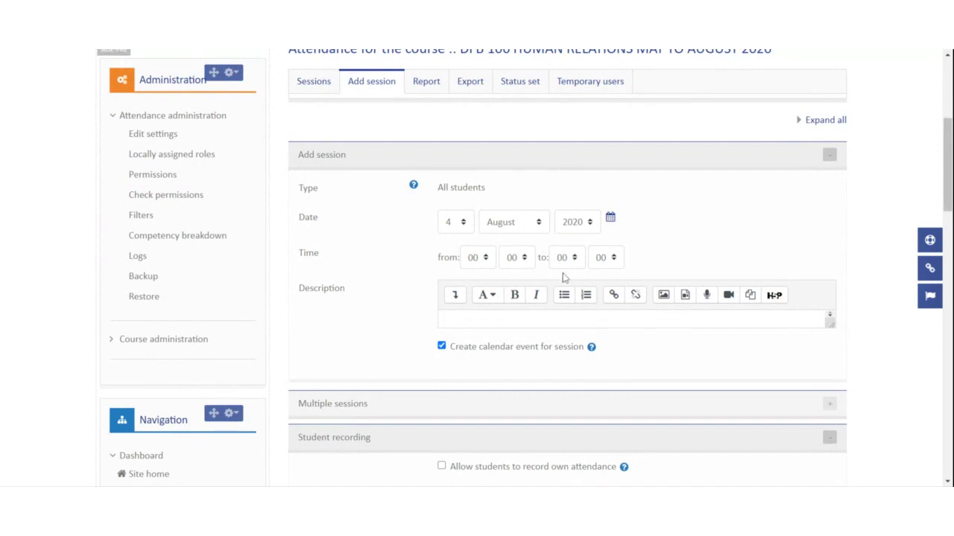
left_click(486, 261)
type("11")
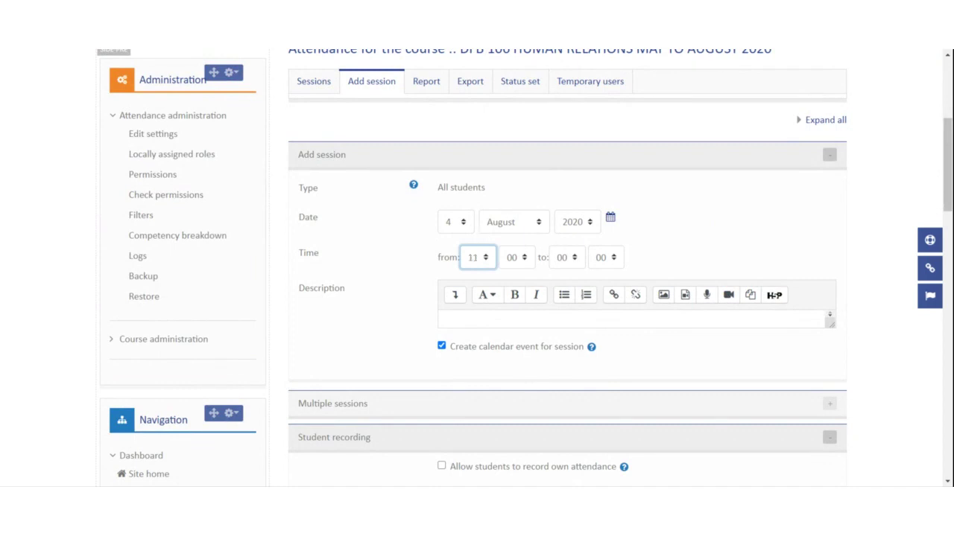
left_click(574, 262)
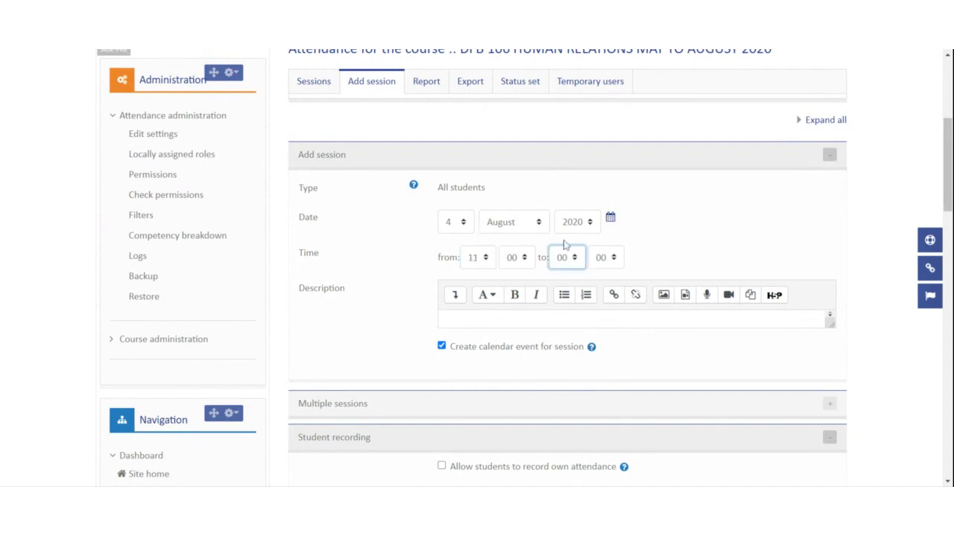
type("14")
Repeat the session on Tuesdays until 25 August 2020 and add the resulting sessions to the register.
left_click(547, 413)
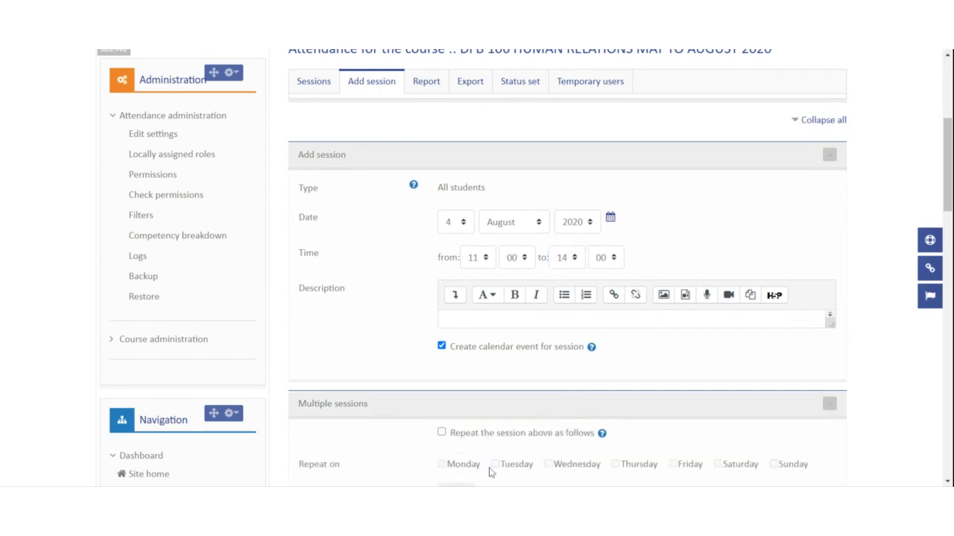
left_click(441, 434)
left_click_drag(946, 192, 946, 244)
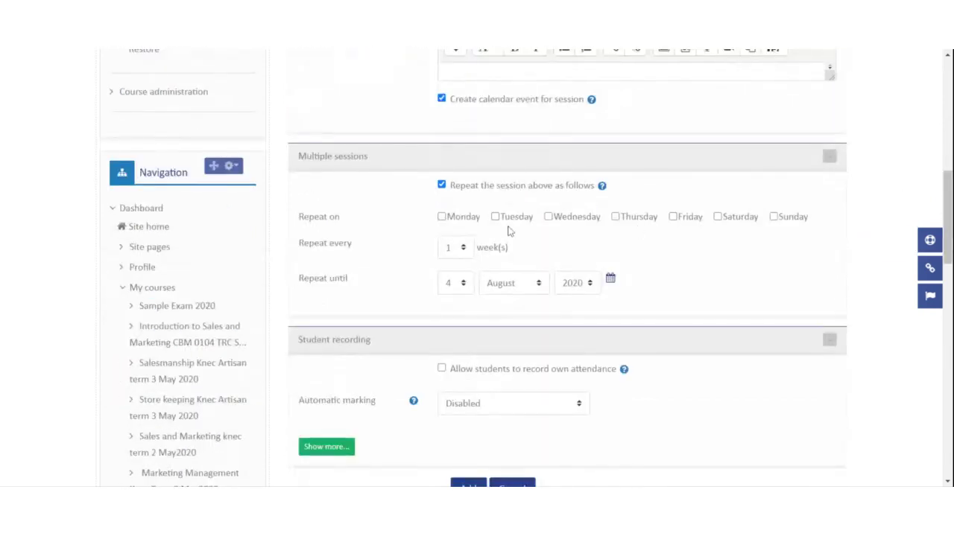
left_click(497, 219)
left_click(611, 282)
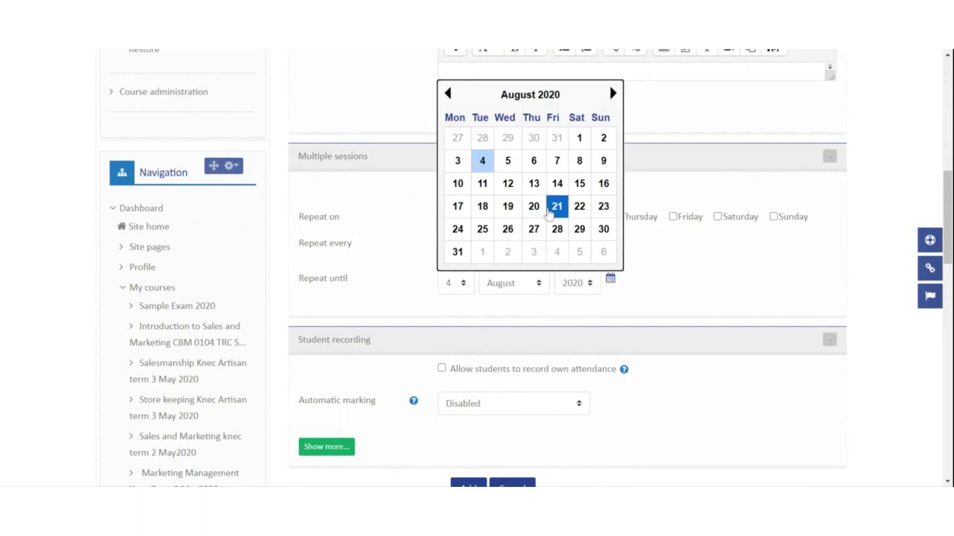
left_click(482, 231)
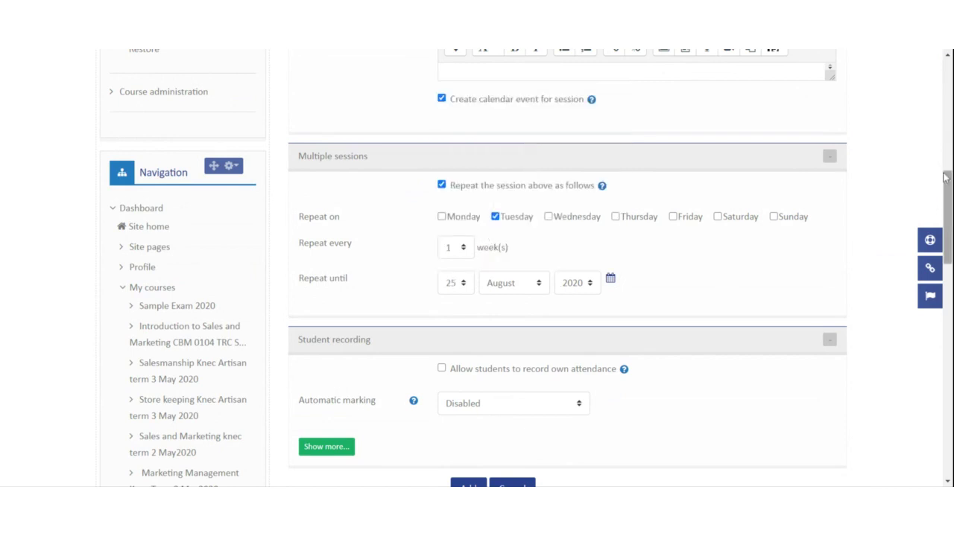
scroll(947, 216, "down", 2)
scroll(947, 216, "down", 2)
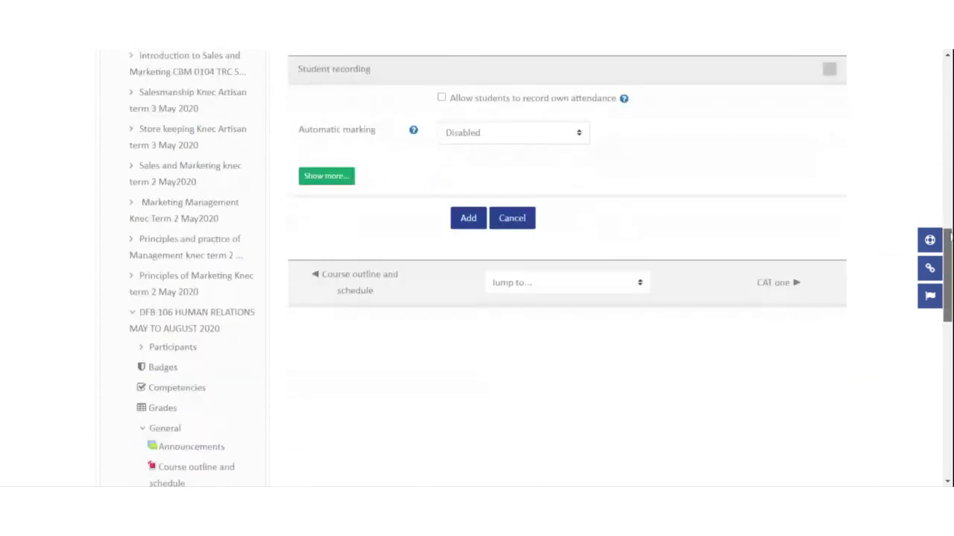
left_click(465, 214)
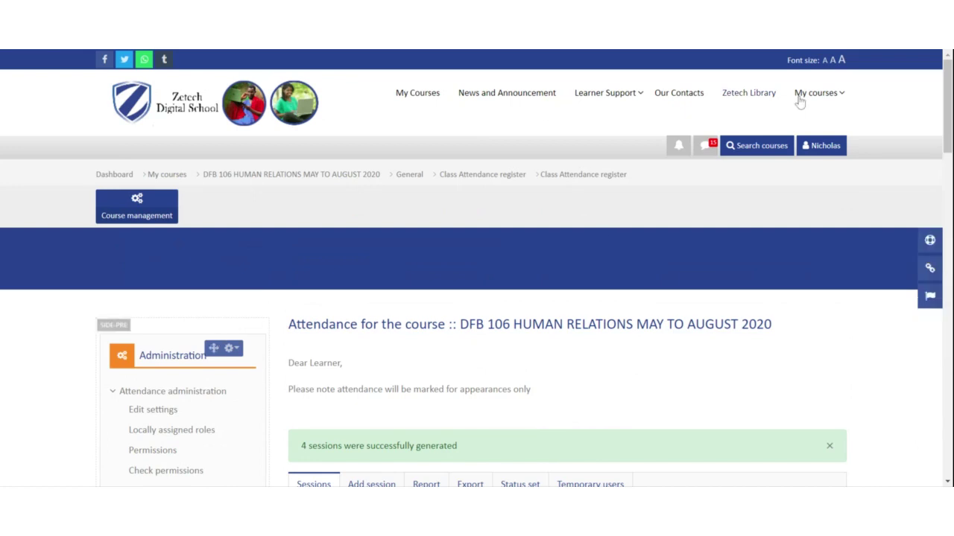
Open attendance taking for the 4 August 2020 session and mark students 1, 2, 3 and 5 absent and student 4 present.
left_click_drag(949, 121, 930, 248)
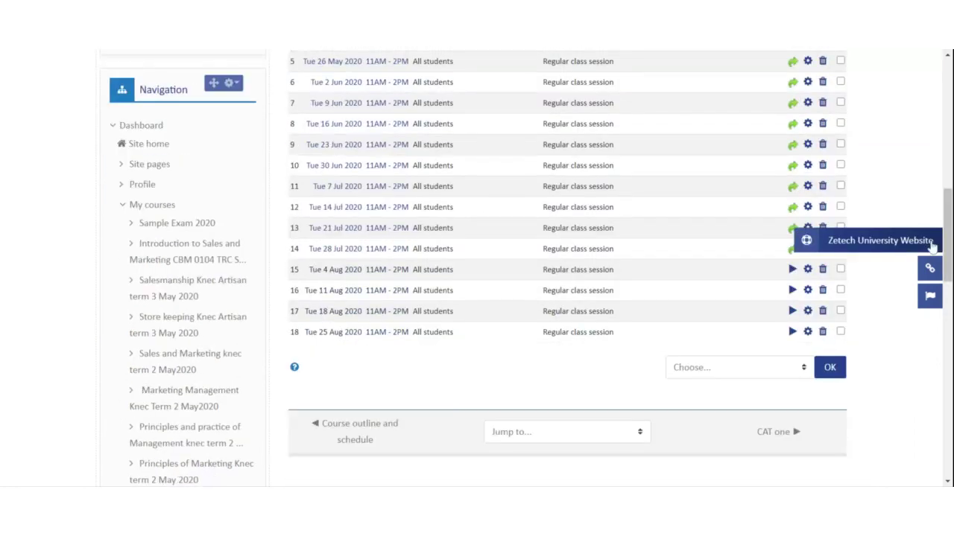
left_click(792, 270)
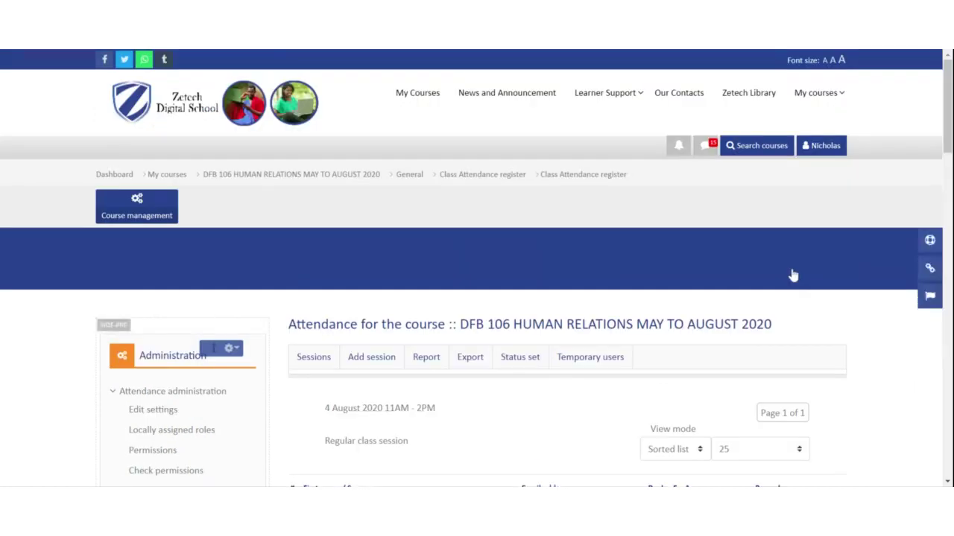
left_click_drag(948, 136, 947, 222)
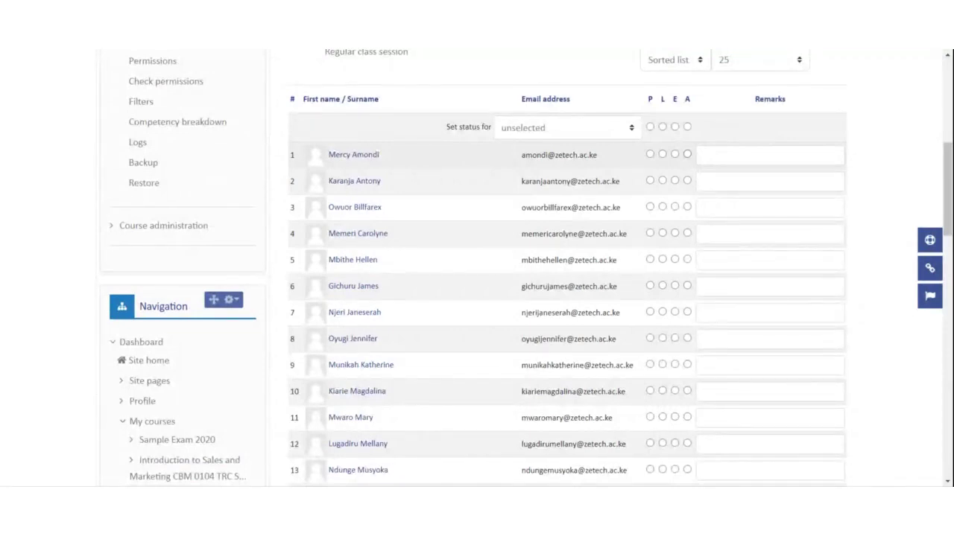
left_click(687, 154)
left_click(687, 181)
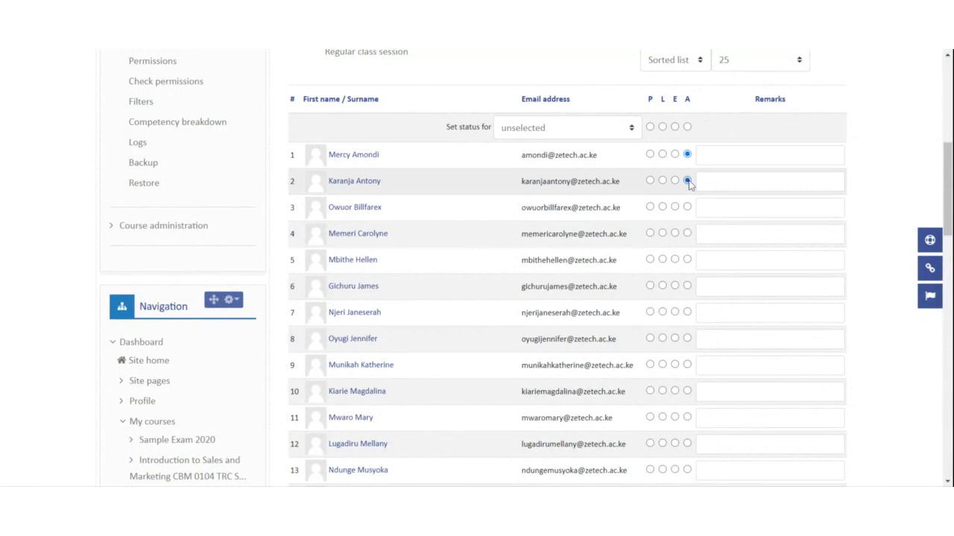
left_click(687, 207)
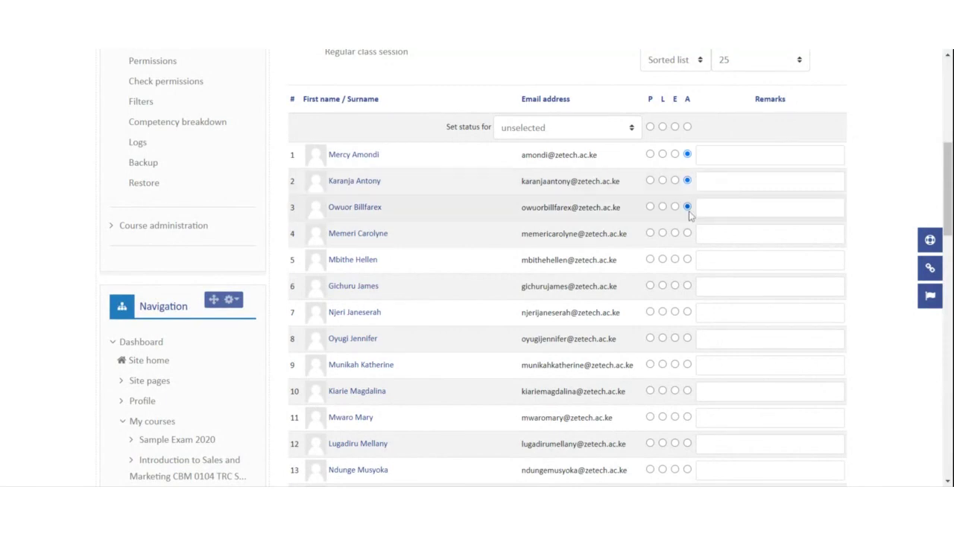
left_click(687, 233)
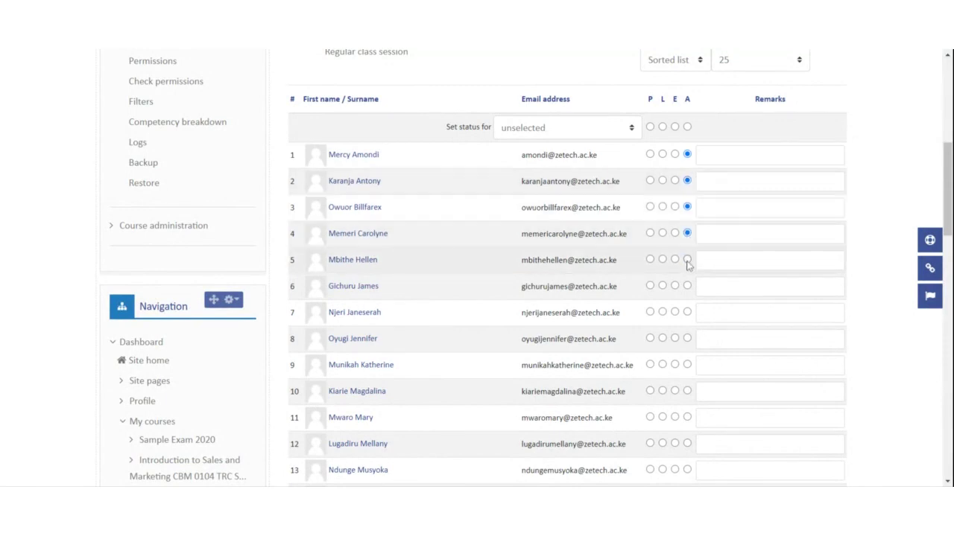
left_click(686, 260)
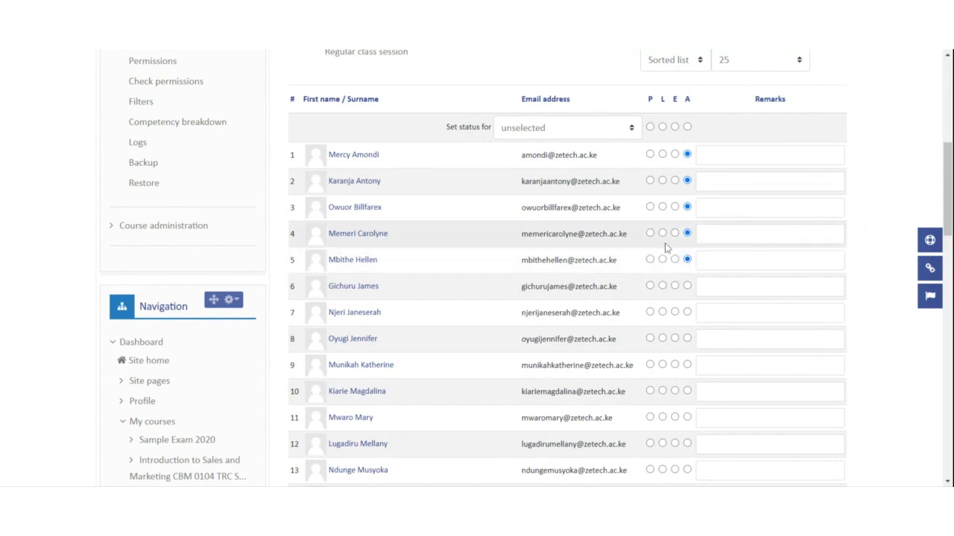
left_click(649, 233)
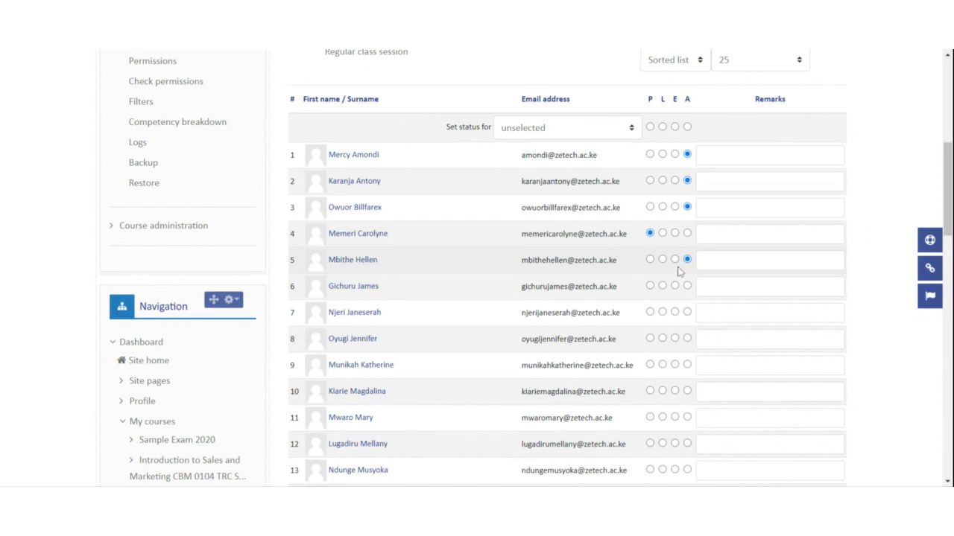
Mark student 7 present and students 6 and 8 to 12 absent in the attendance list.
left_click(687, 286)
left_click(650, 312)
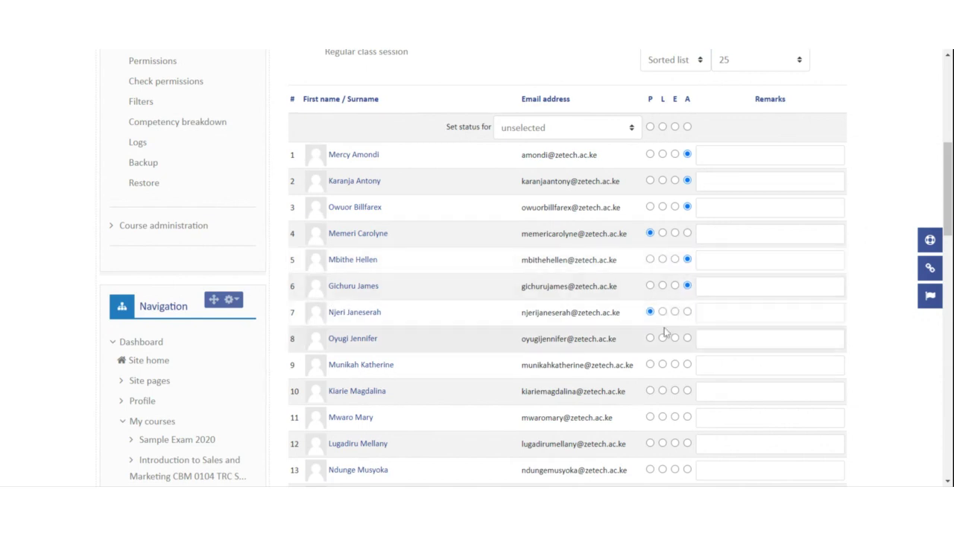
left_click(687, 339)
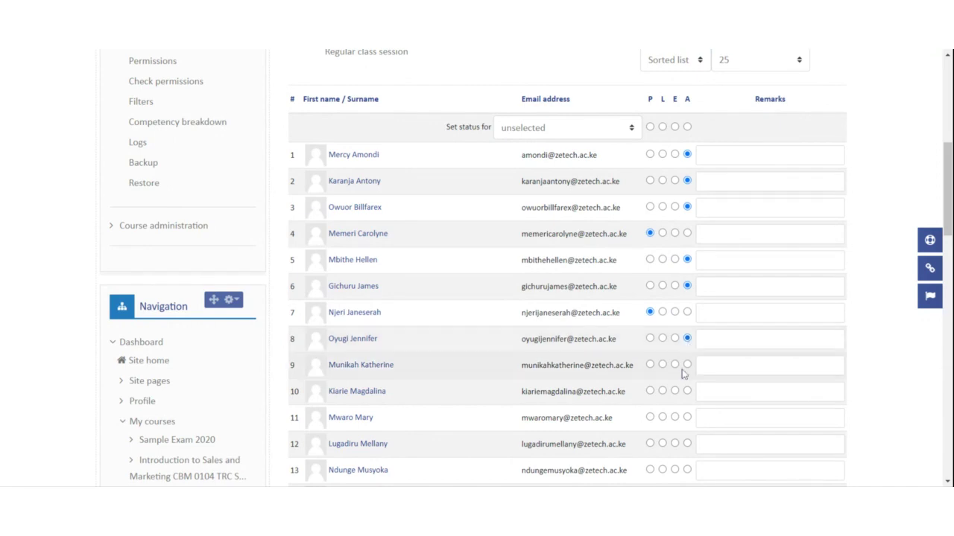
left_click(687, 365)
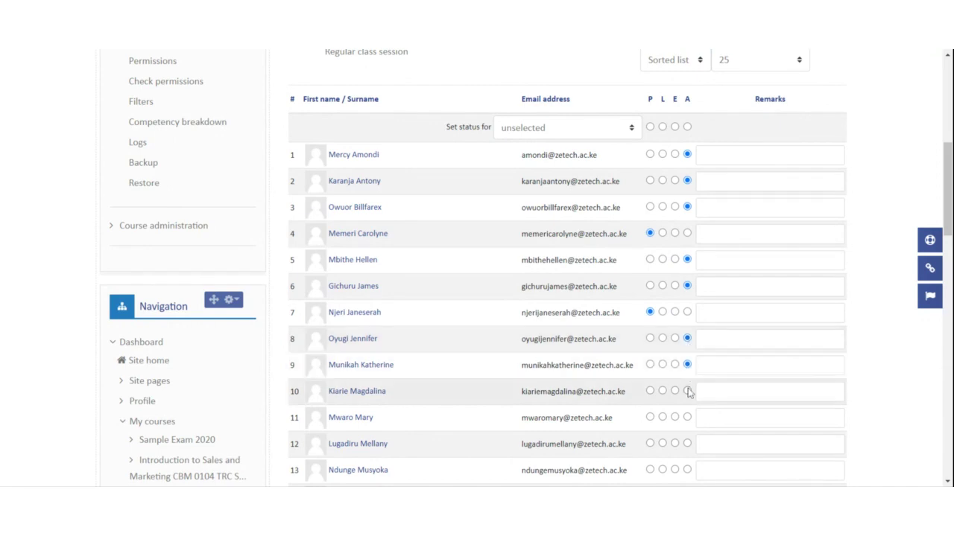
left_click(687, 391)
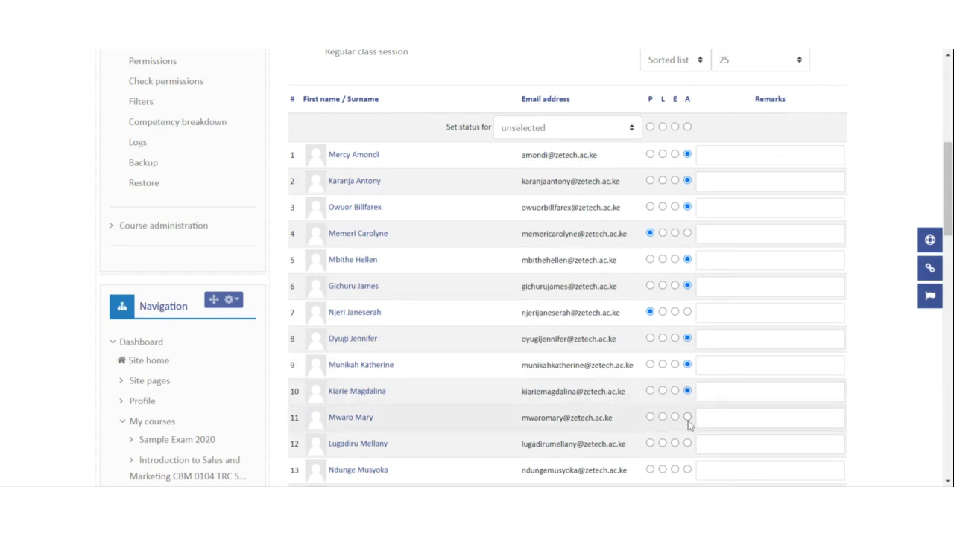
left_click(687, 418)
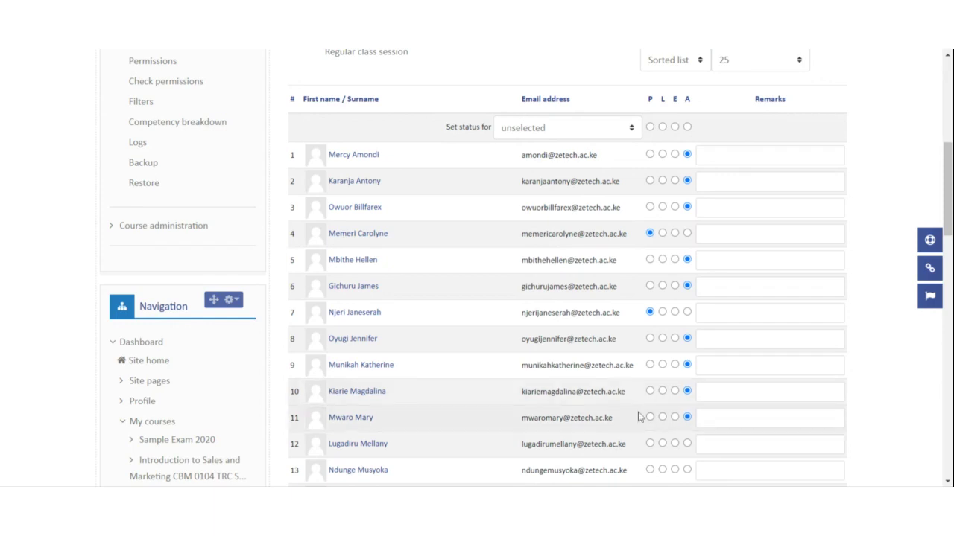
left_click(687, 444)
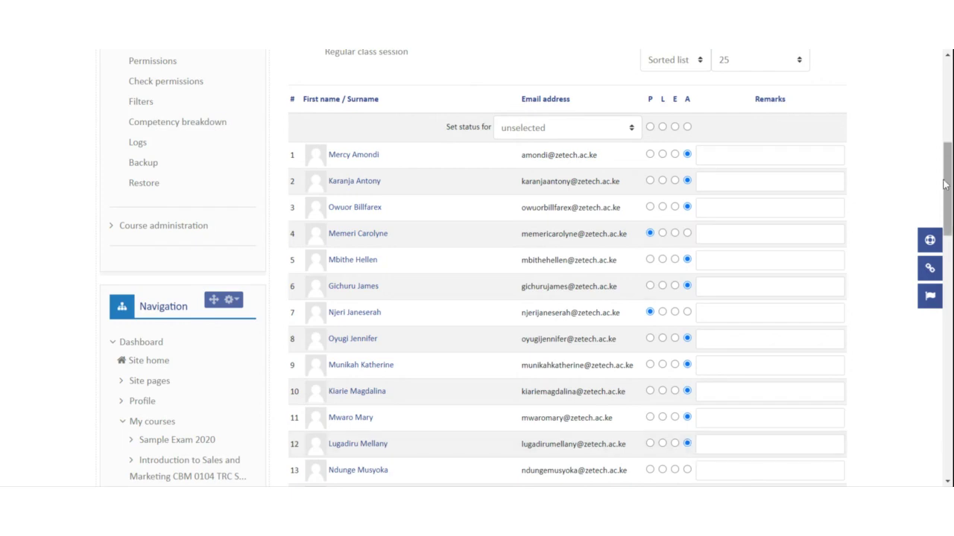
Mark students 13 to 18 absent in the attendance list and save the attendance.
left_click_drag(947, 188, 949, 222)
scroll(692, 195, "down", 2)
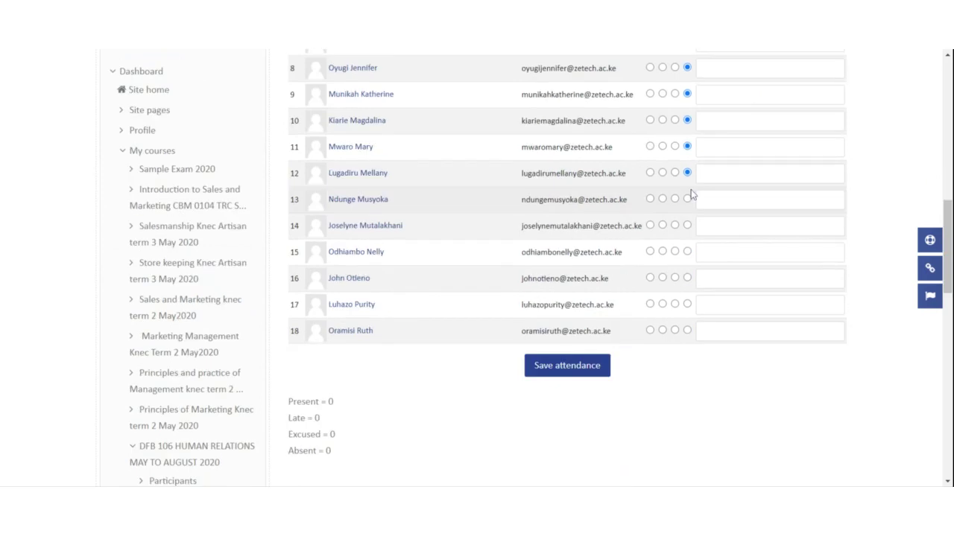
left_click(687, 200)
left_click(687, 225)
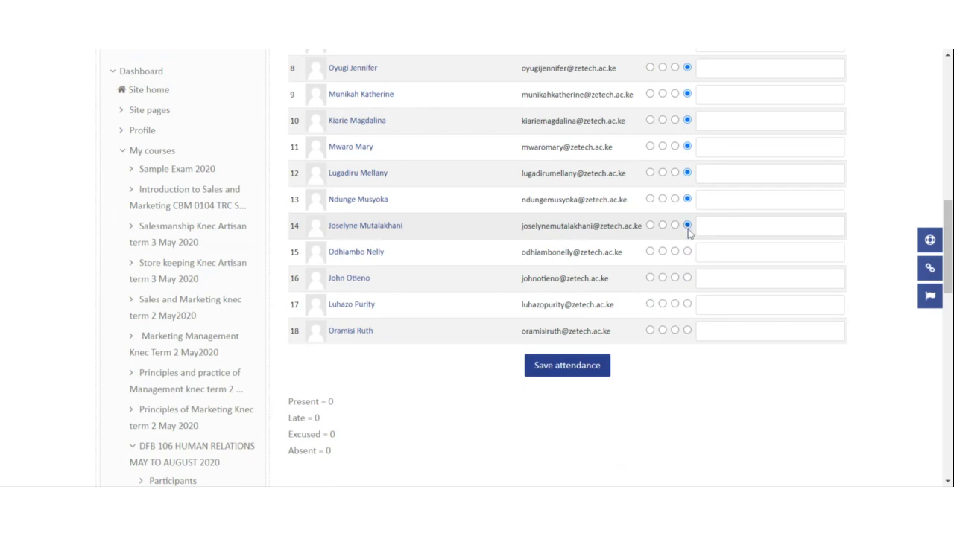
left_click(687, 252)
left_click(687, 278)
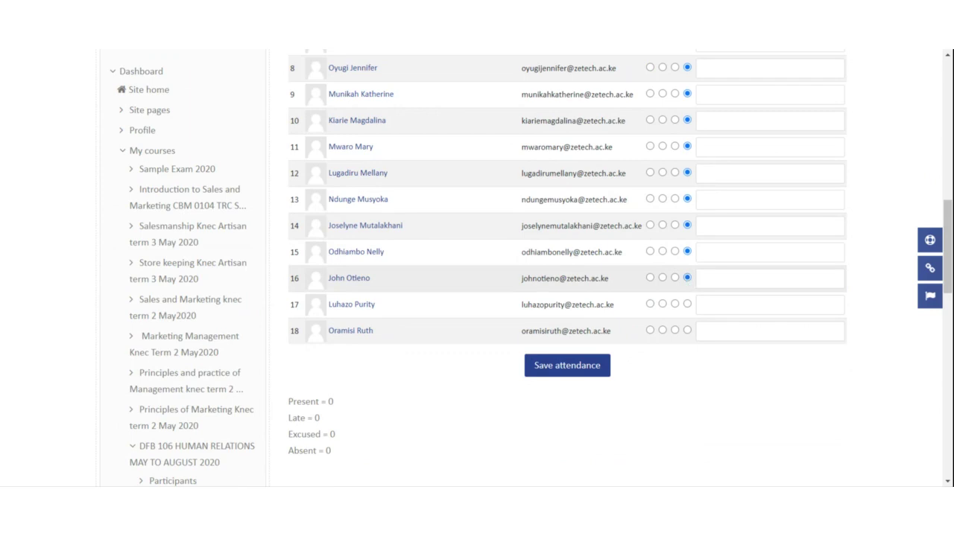
left_click(687, 304)
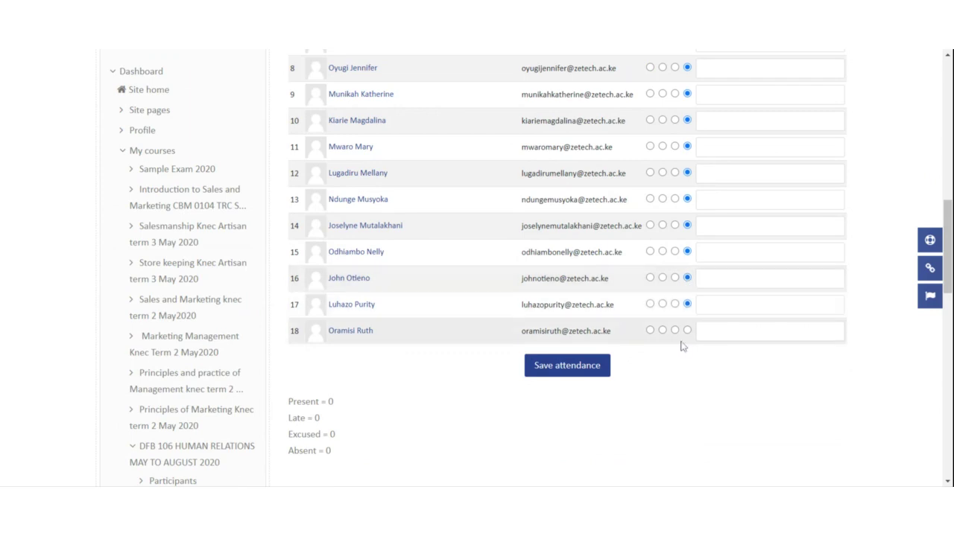
left_click(687, 330)
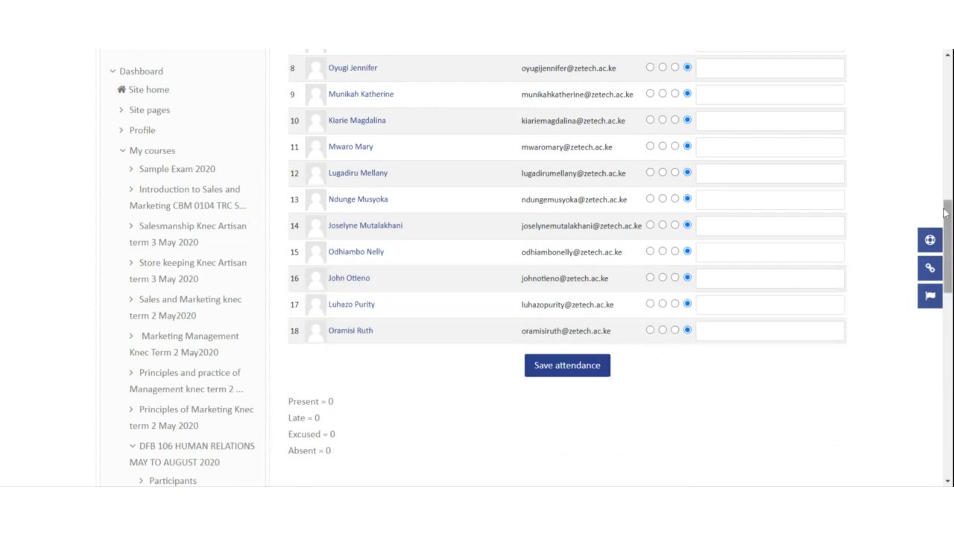
left_click(600, 364)
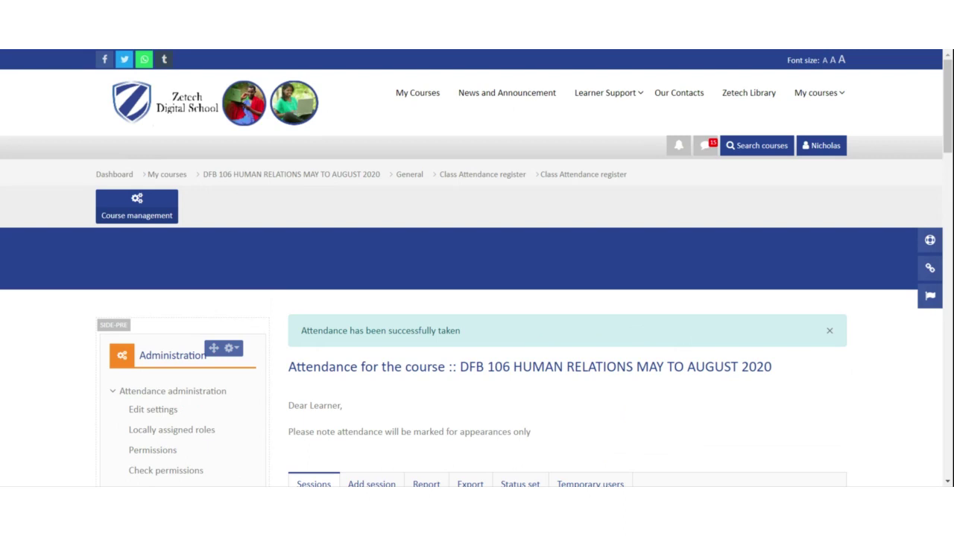
Switch to the Photos app and examine the marked human relations answer sheets, zooming in on the page 3 photo.
left_click(605, 92)
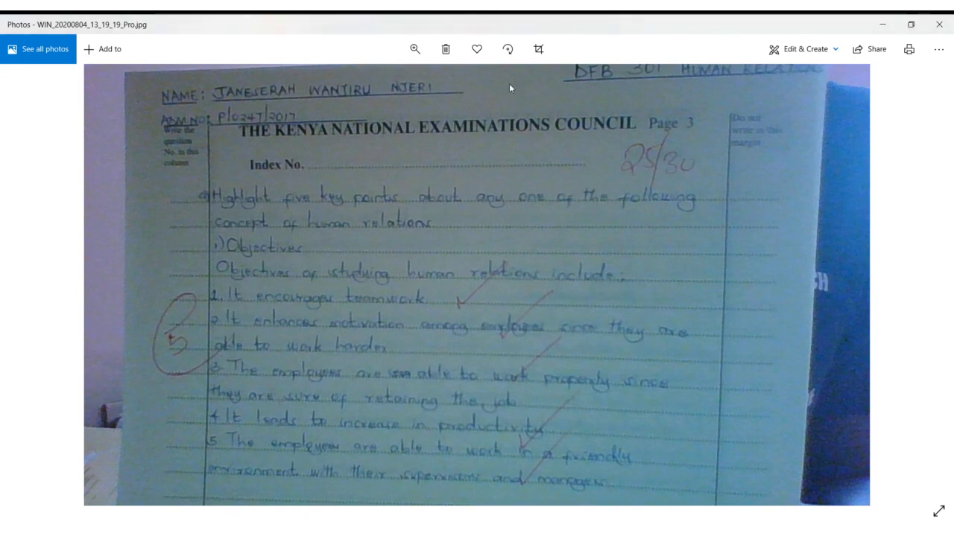
left_click(414, 49)
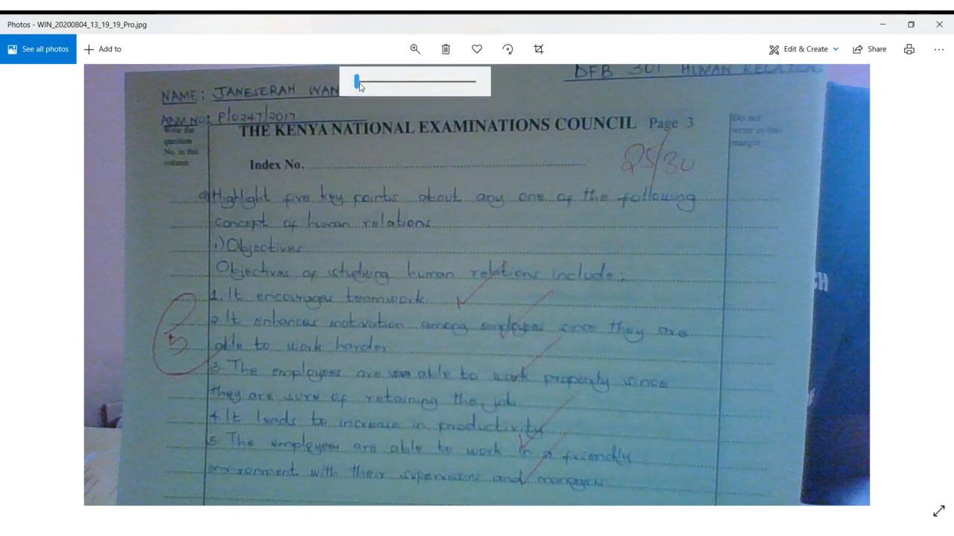
mouse_move(357, 85)
left_click_drag(358, 85, 366, 88)
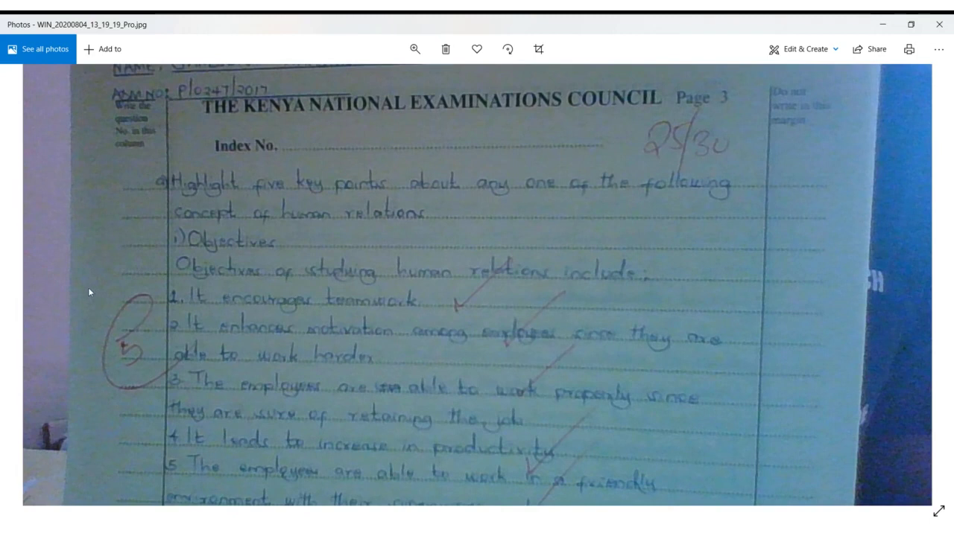
scroll(868, 291, "down", 1)
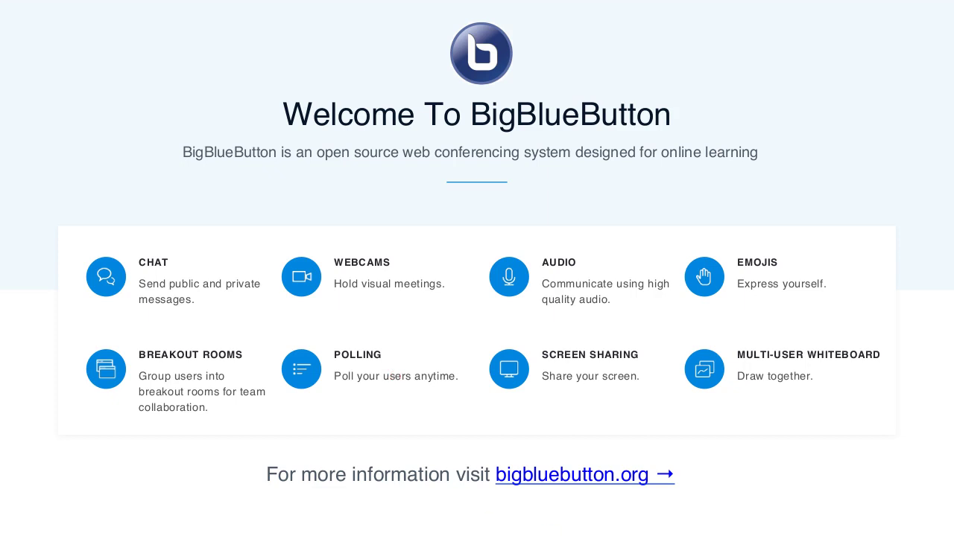
key("alt+Tab")
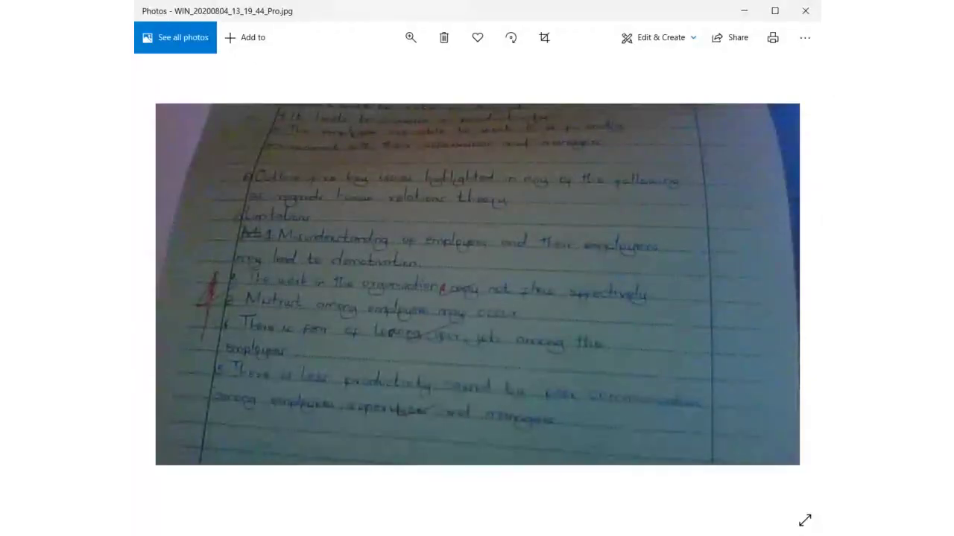
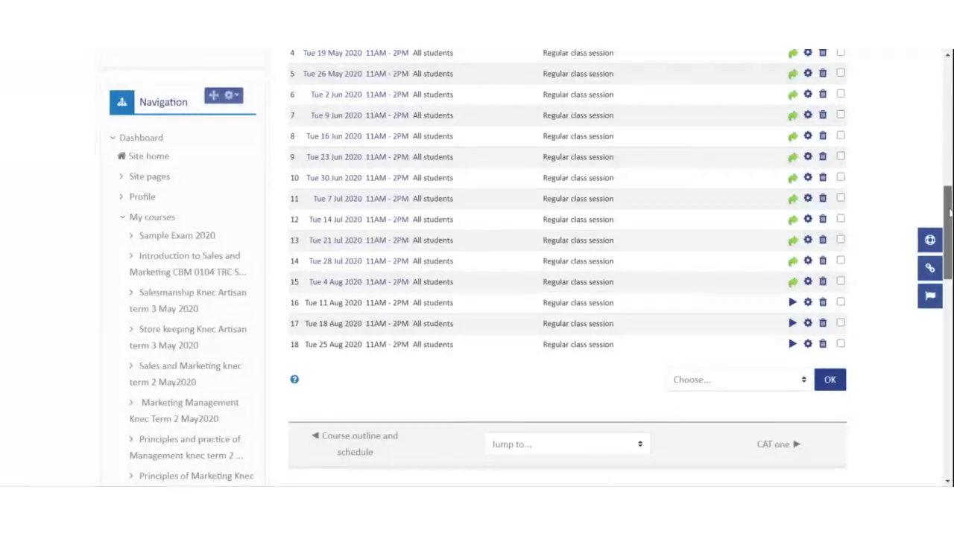
Go back from the attendance register to the DFB 106 Human Relations course page and open quiz topic 5.
scroll(945, 212, "up", 3)
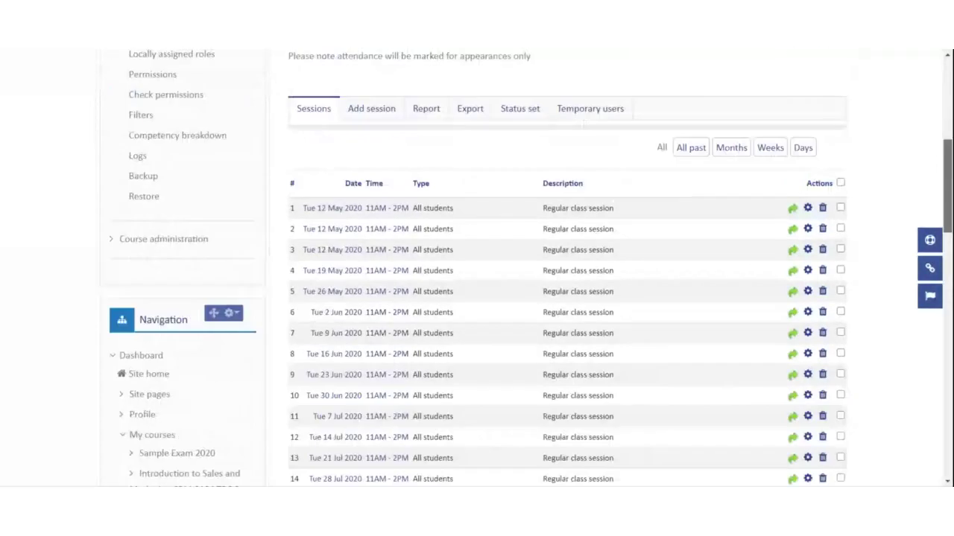
scroll(440, 173, "up", 5)
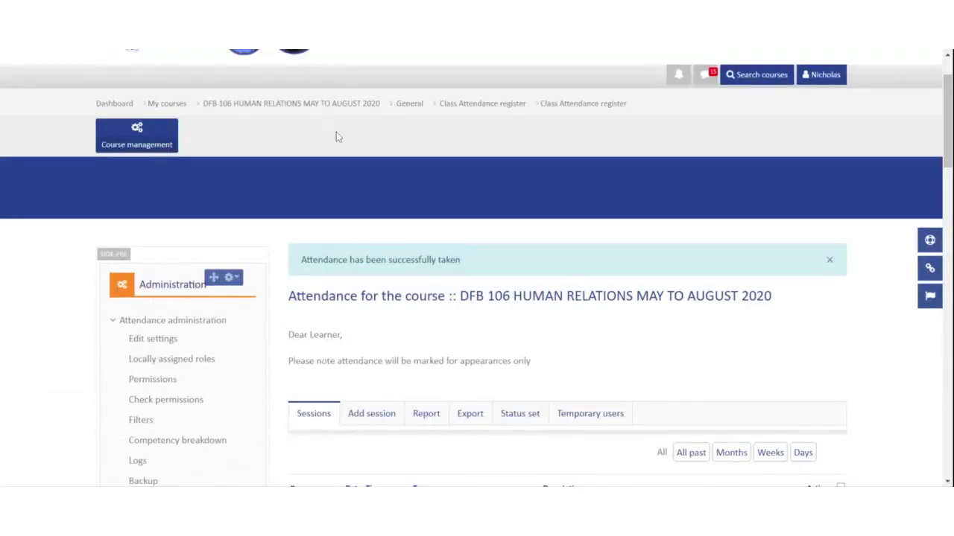
left_click(313, 109)
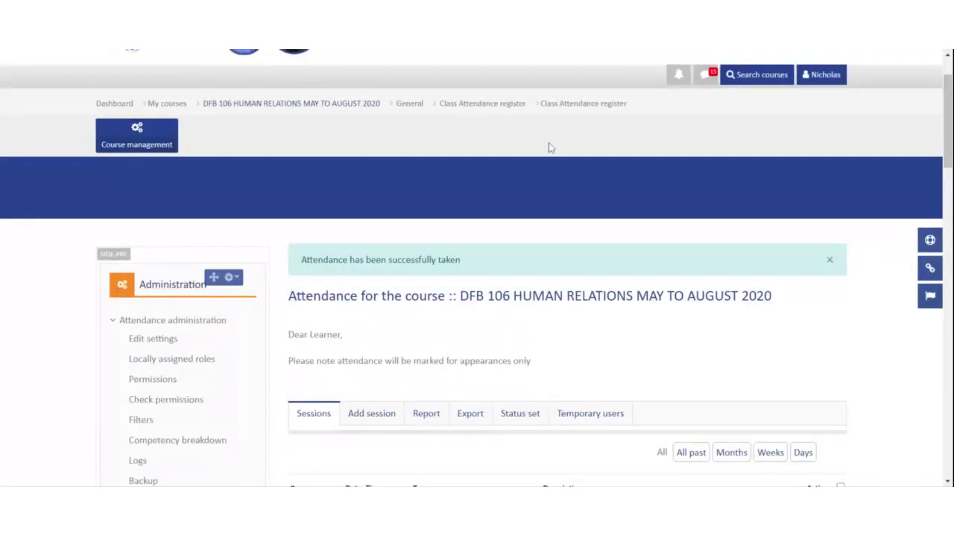
scroll(949, 139, "down", 2)
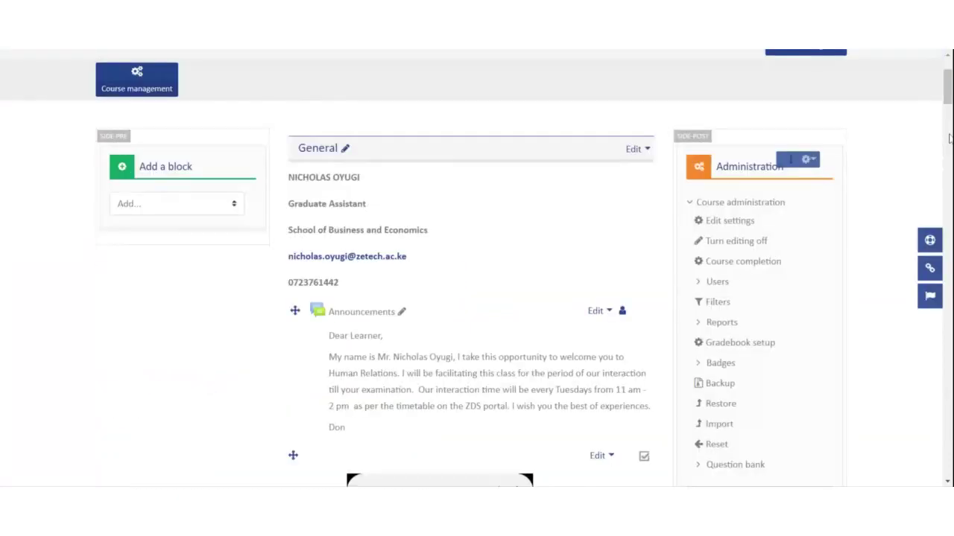
scroll(949, 139, "down", 15)
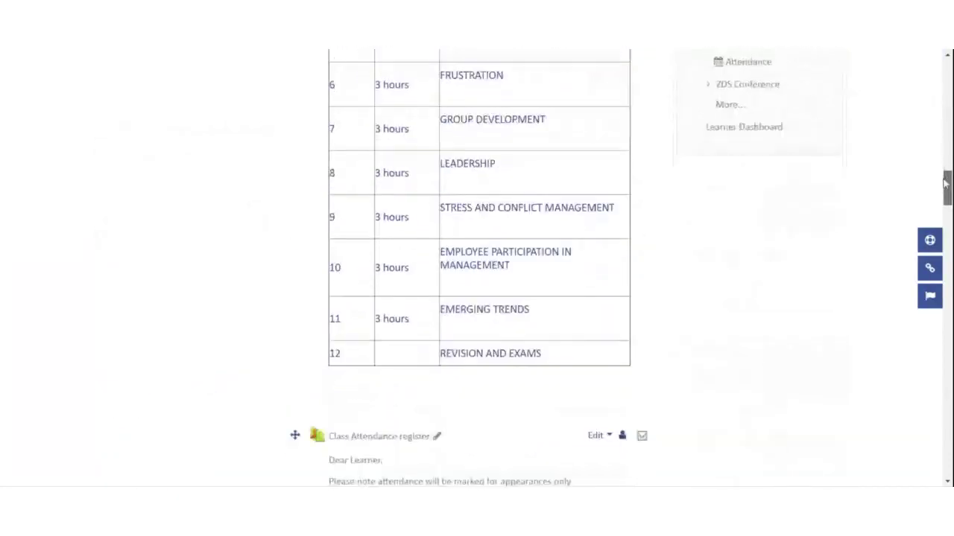
left_click_drag(945, 217, 941, 308)
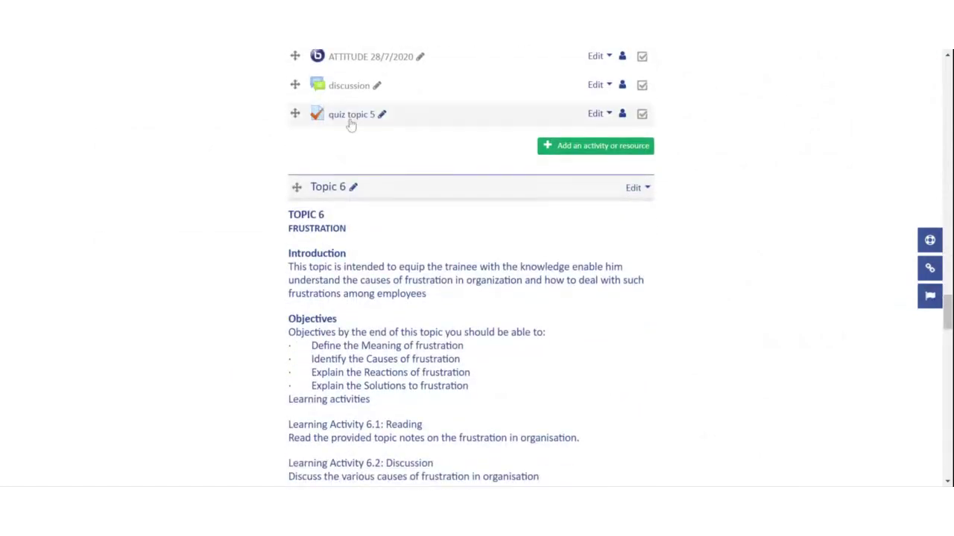
left_click(350, 119)
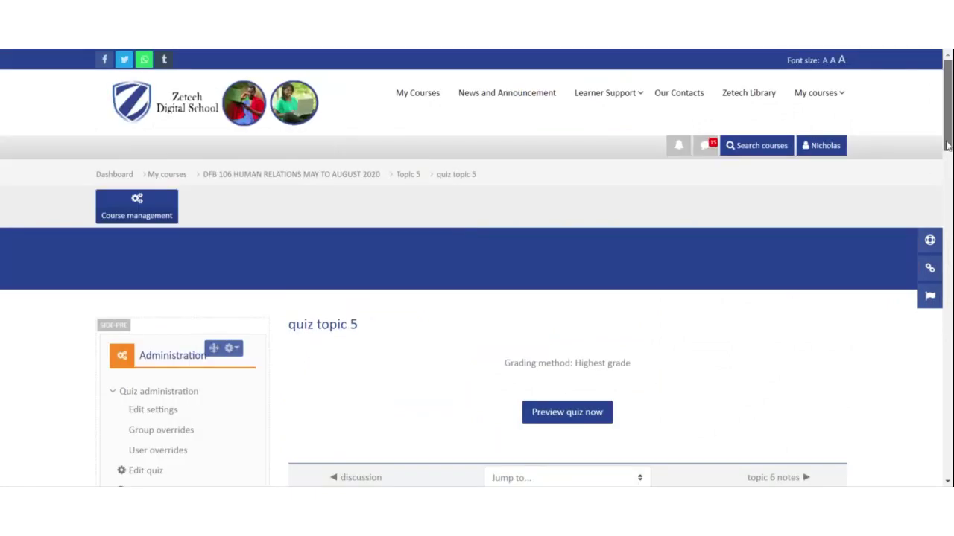
Check the results of quiz topic 5 in its grades report and manual grading.
left_click_drag(948, 147, 948, 215)
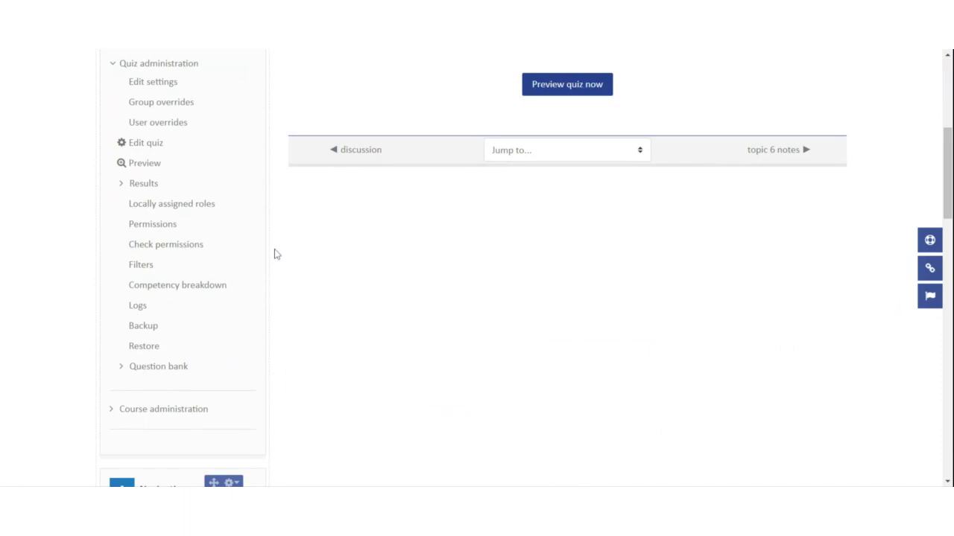
left_click(144, 187)
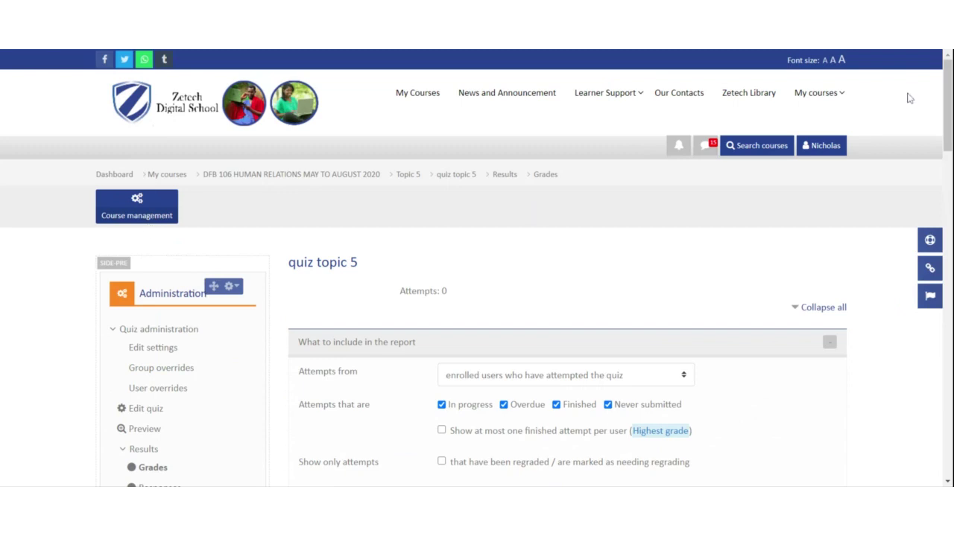
mouse_move(947, 110)
left_mouse_down()
mouse_move(948, 210)
mouse_move(945, 122)
left_mouse_up()
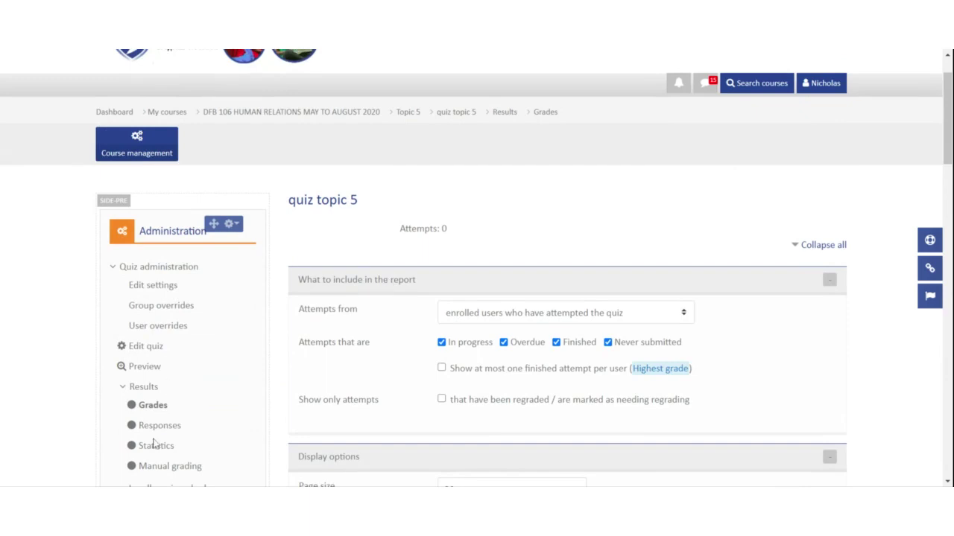
left_click(155, 471)
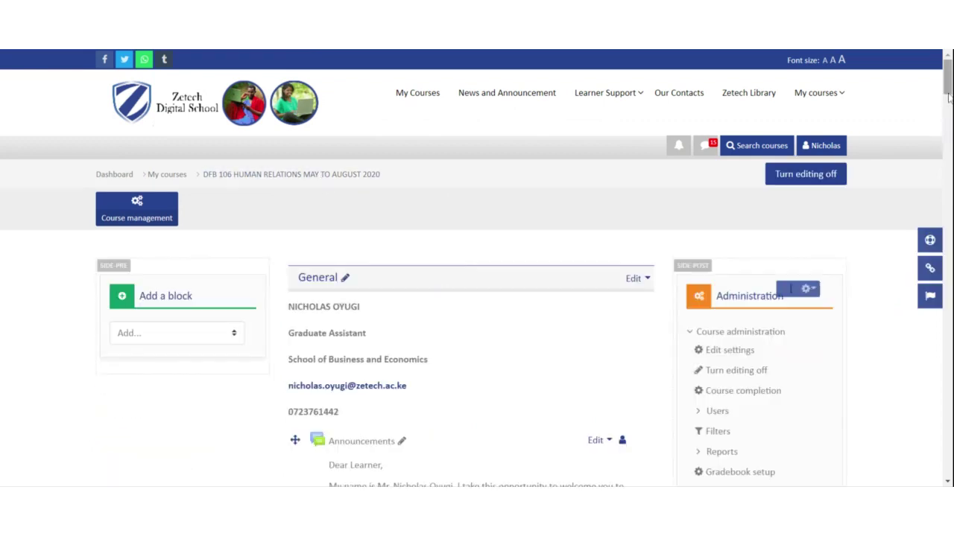
Add a new Quiz activity to Topic 6 on the course page.
scroll(948, 93, "down", 1)
left_click_drag(948, 93, 915, 341)
scroll(915, 341, "down", 6)
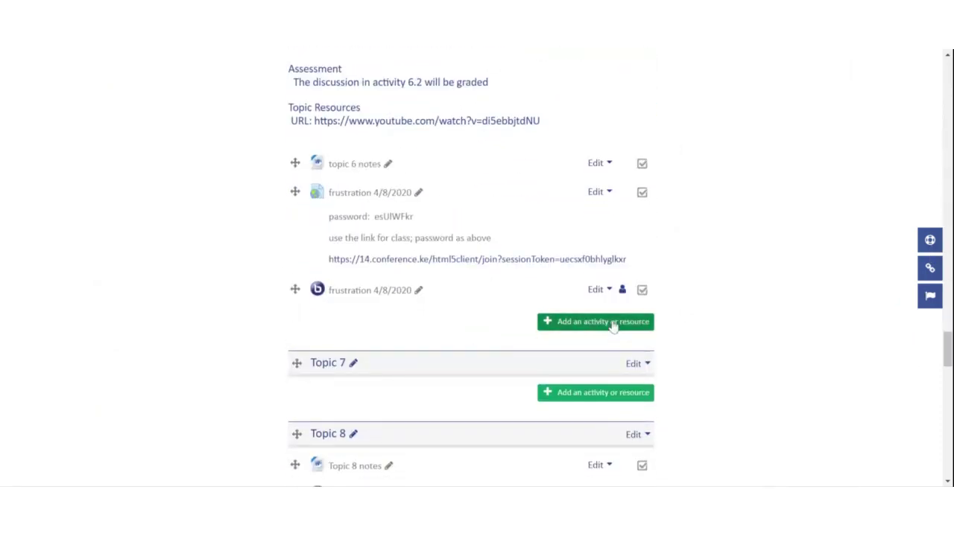
left_click(615, 323)
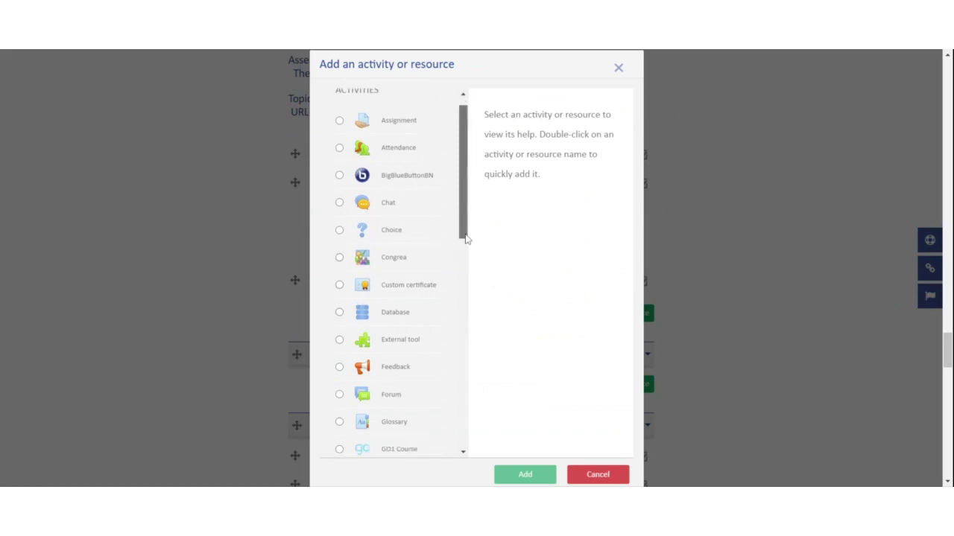
scroll(453, 250, "down", 5)
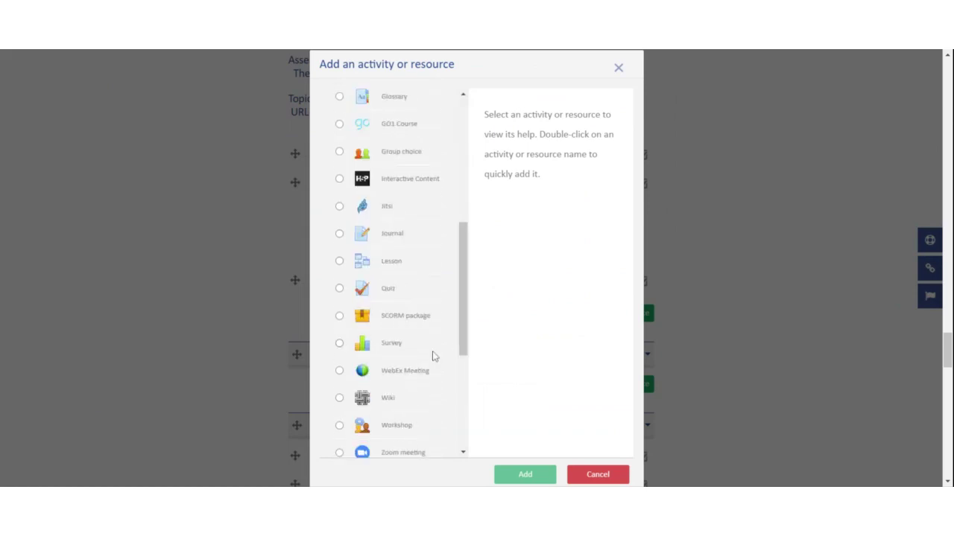
left_click(339, 289)
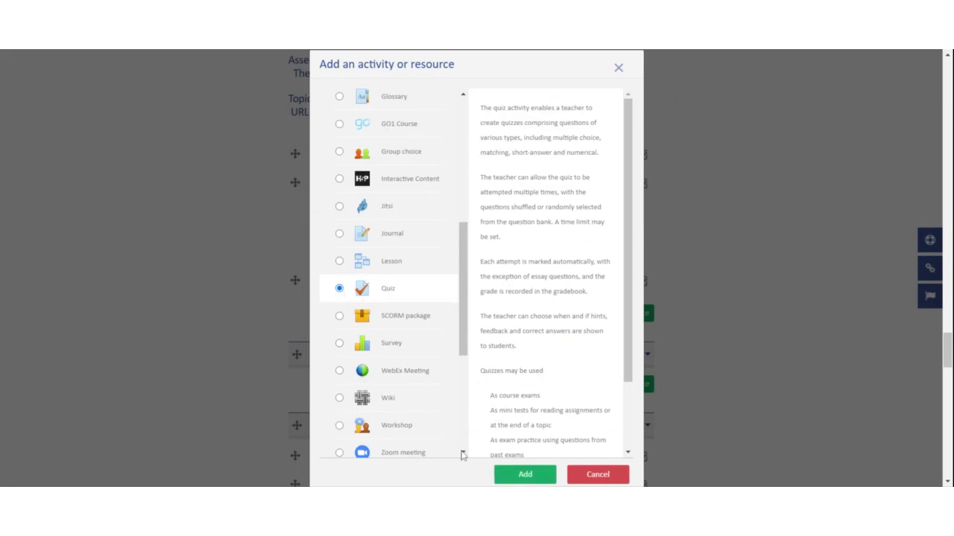
left_click(526, 478)
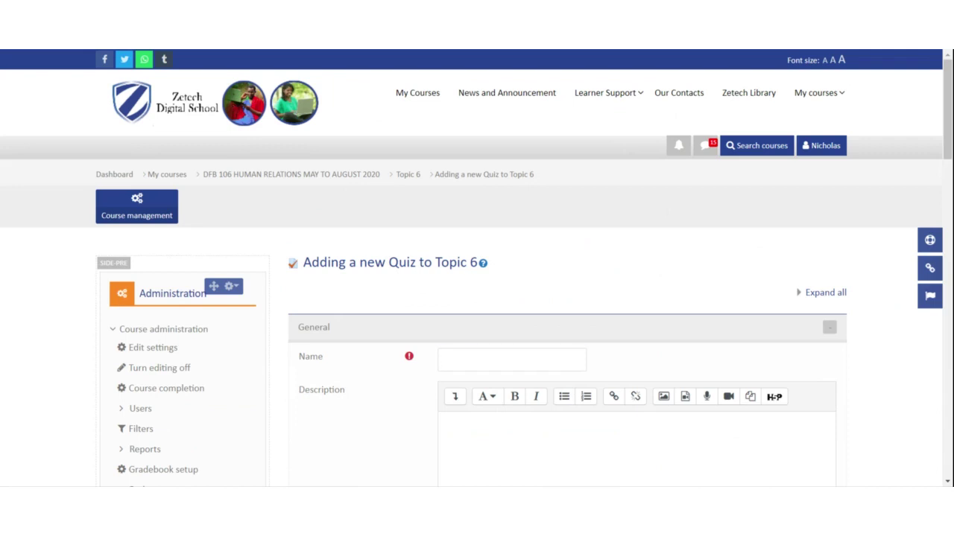
Name the new quiz "frustration quiz" and save it, returning to the course.
left_click(512, 360)
type("fr")
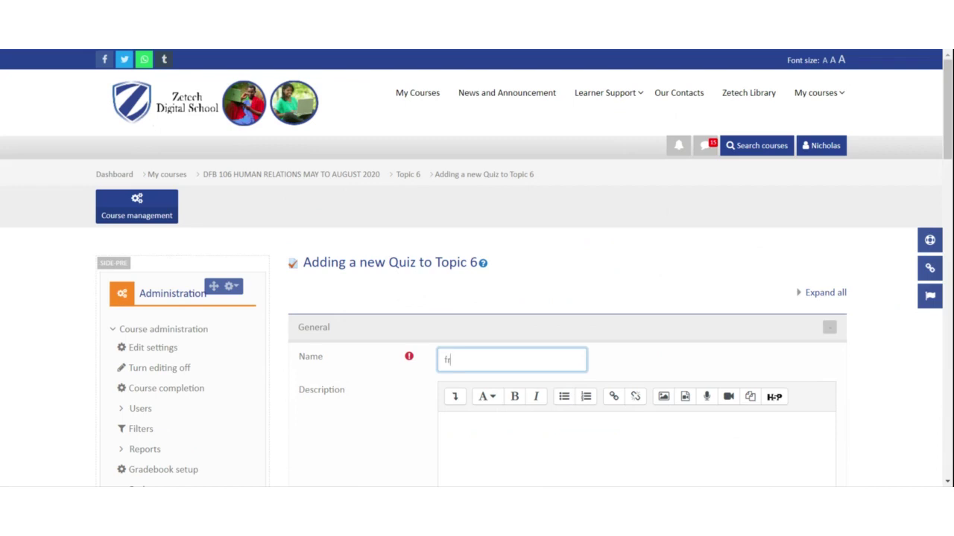
type("ustration quiz")
left_click_drag(943, 119, 942, 176)
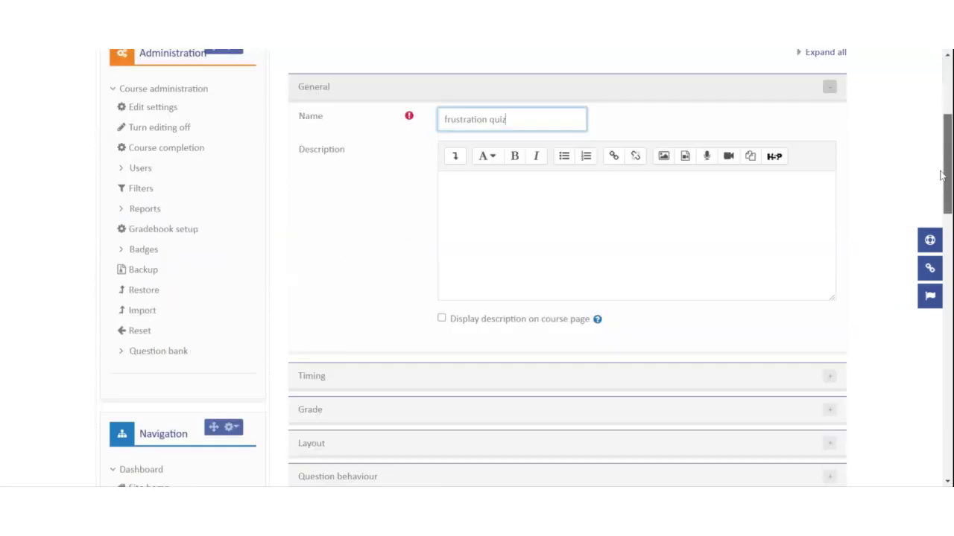
left_click(442, 317)
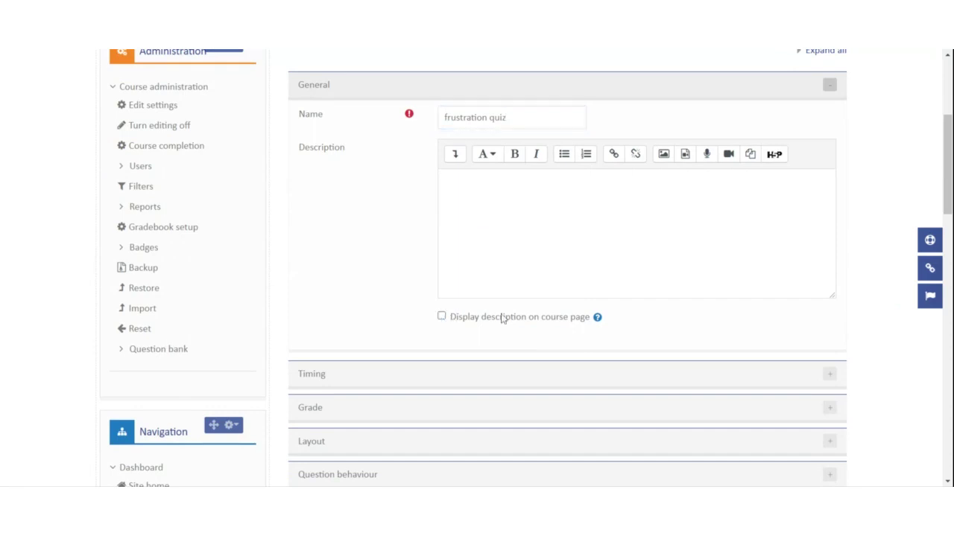
left_click_drag(946, 165, 937, 257)
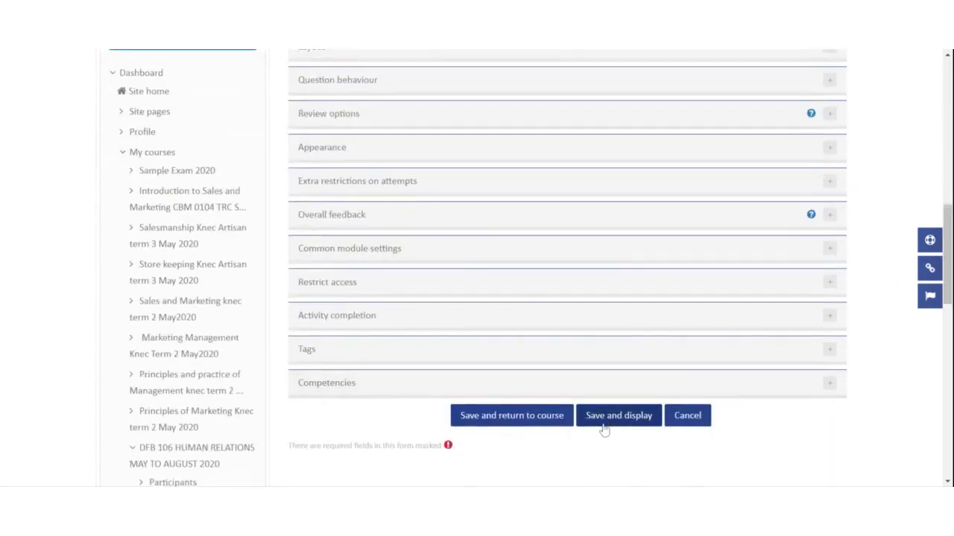
left_click(531, 421)
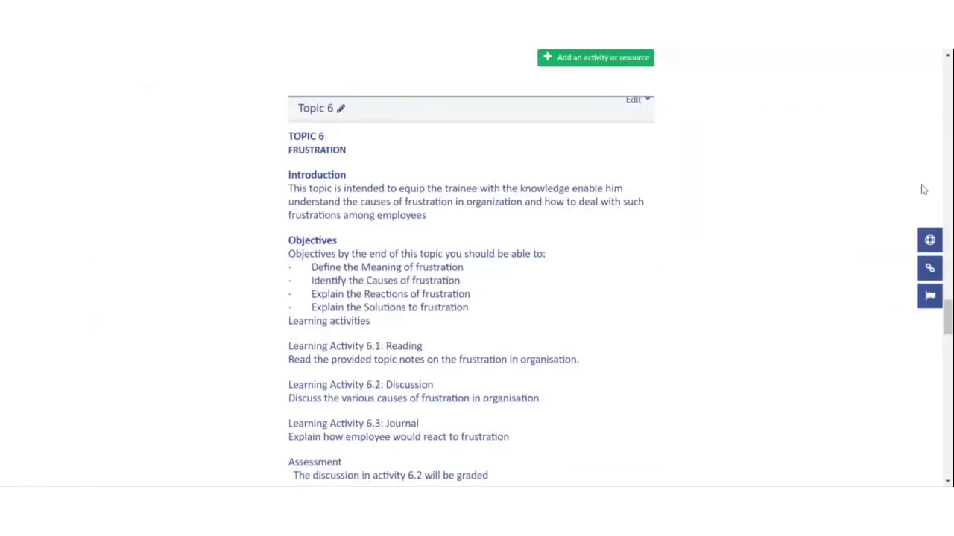
Hide the frustration quiz in Topic 6 from students and open its page.
left_click_drag(947, 325, 948, 355)
left_click(600, 350)
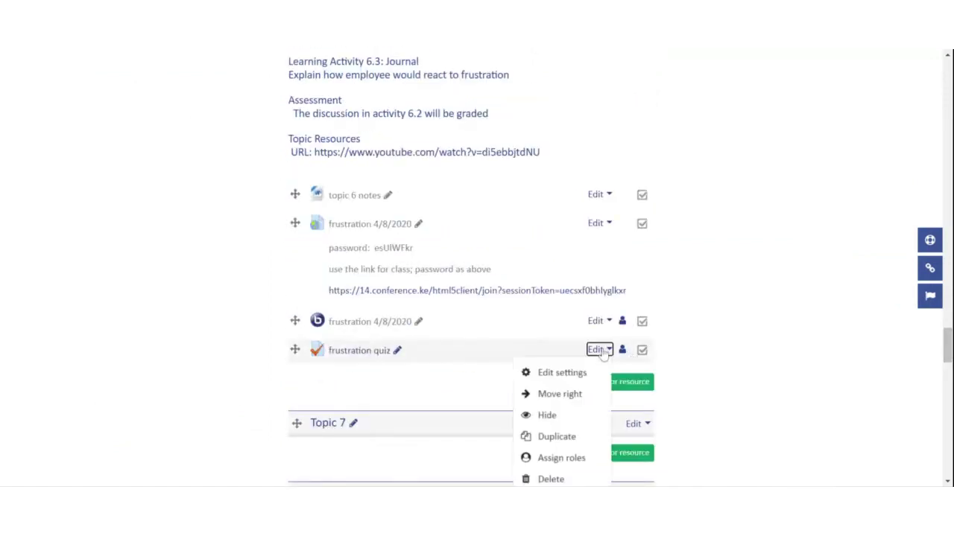
left_click(557, 417)
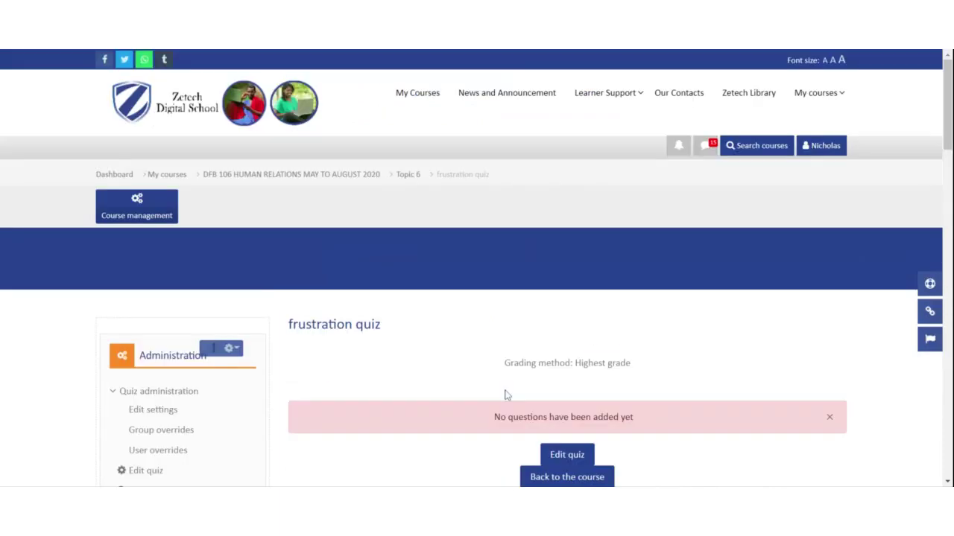
Open the frustration quiz for editing and start adding a new question of the Essay type.
left_click(562, 457)
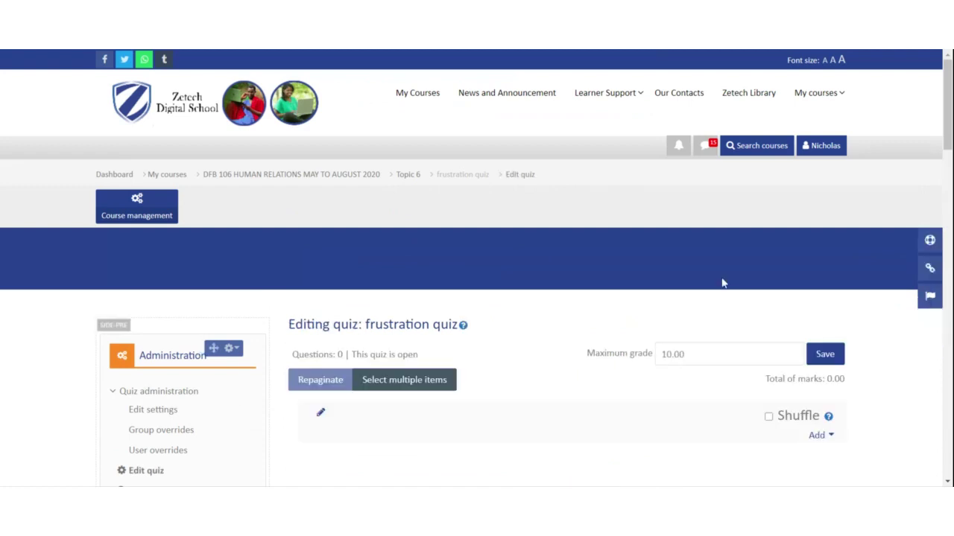
scroll(824, 235, "down", 3)
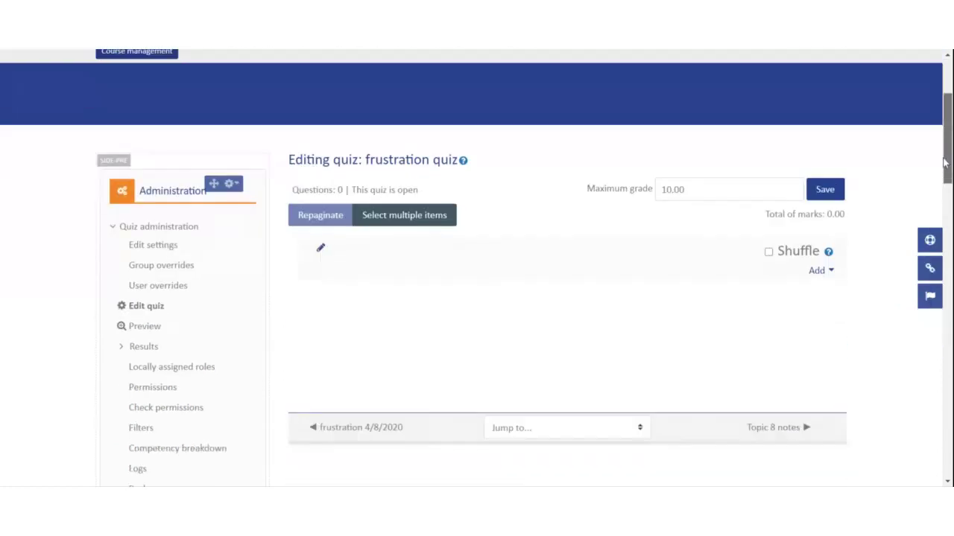
left_click(831, 255)
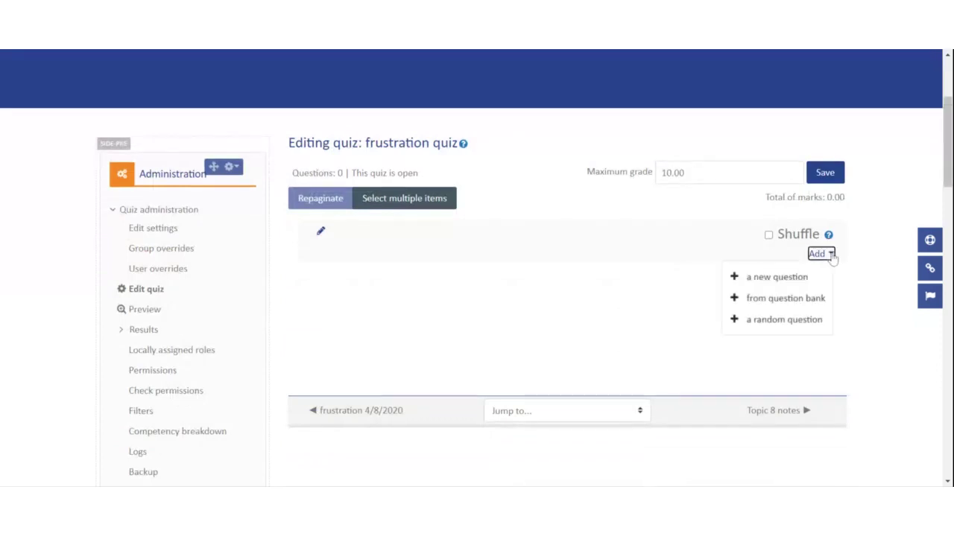
left_click(765, 282)
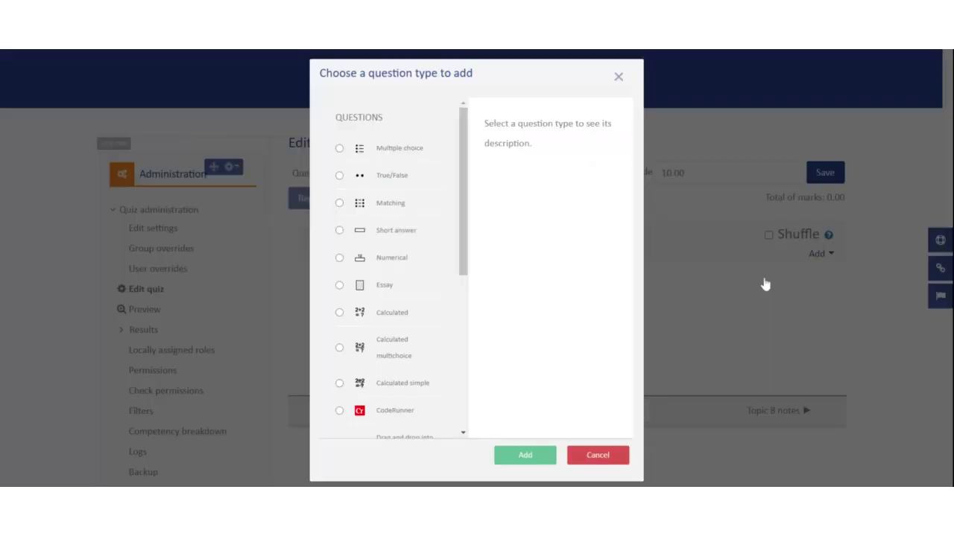
left_click(340, 286)
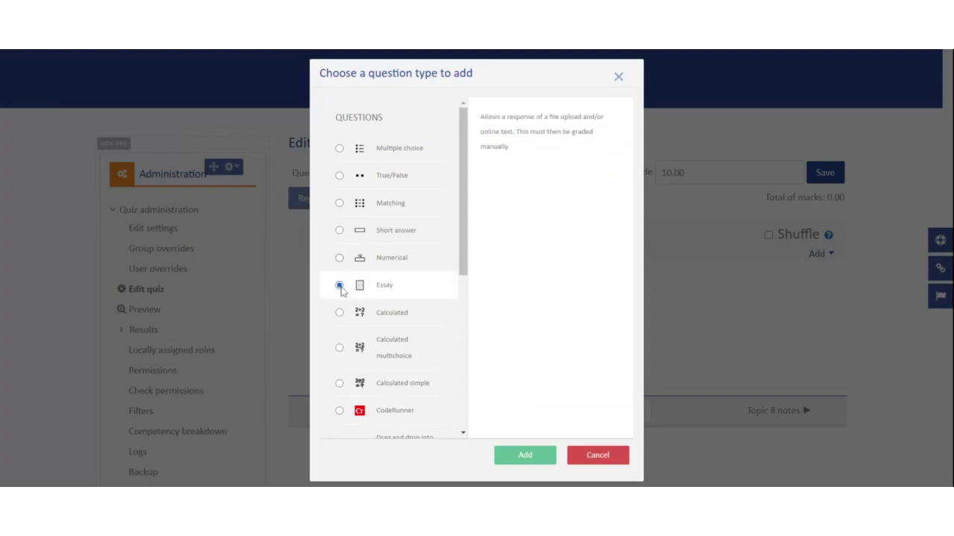
left_click(511, 462)
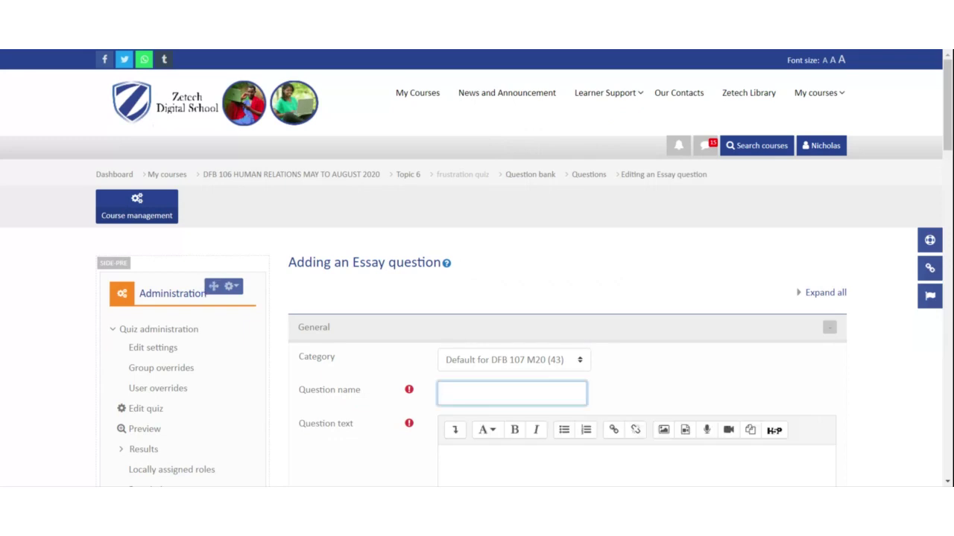
Name the essay question q1 and enter the text "Explain four ways in which employees may react to work-related frustrations (8 mark" on one line.
type("q1")
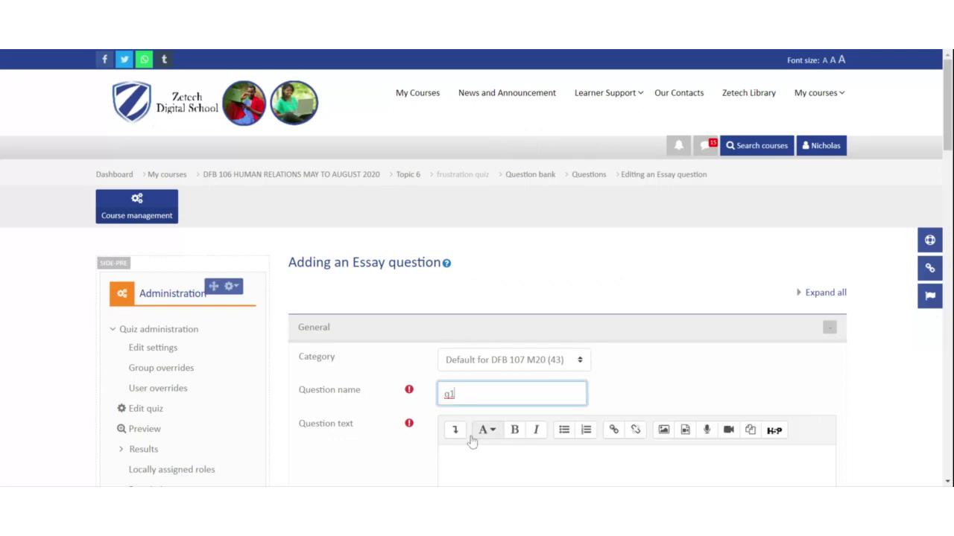
left_click(459, 447)
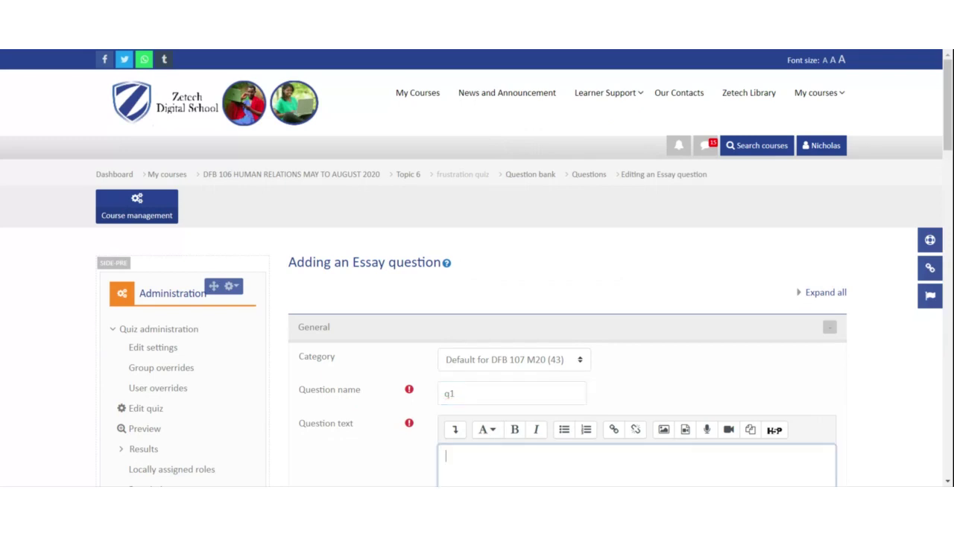
type("Explain four ways in which employees may react to work-related frustrations (8 mark")
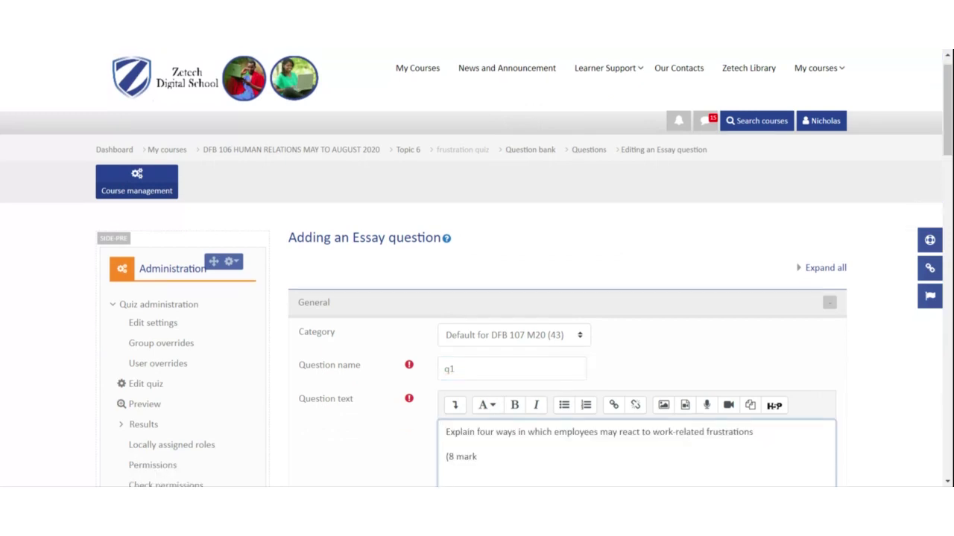
left_click(446, 457)
key("BackSpace")
Set the default mark of question q1 to 8 and save the question to the quiz.
left_click_drag(947, 139, 946, 210)
key("Tab")
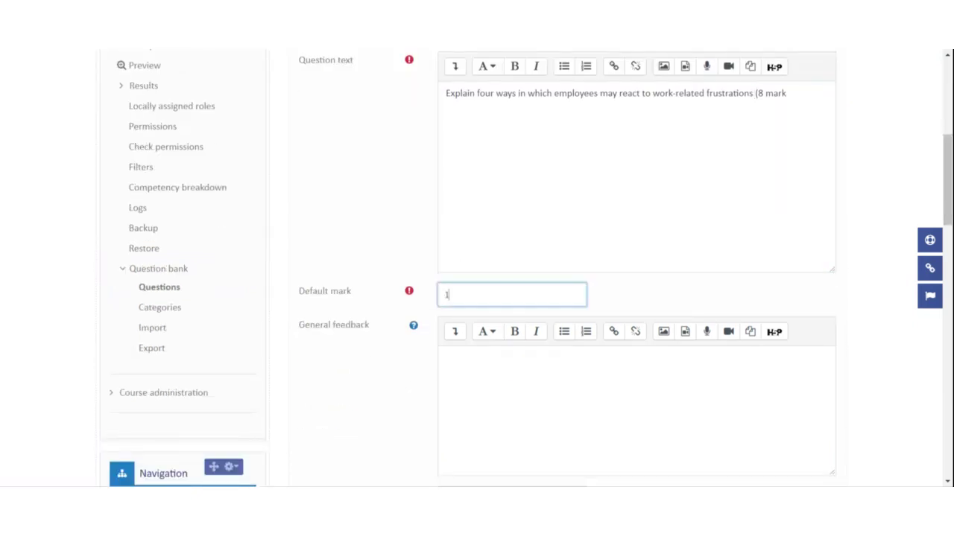
type("8")
left_click_drag(943, 178, 946, 247)
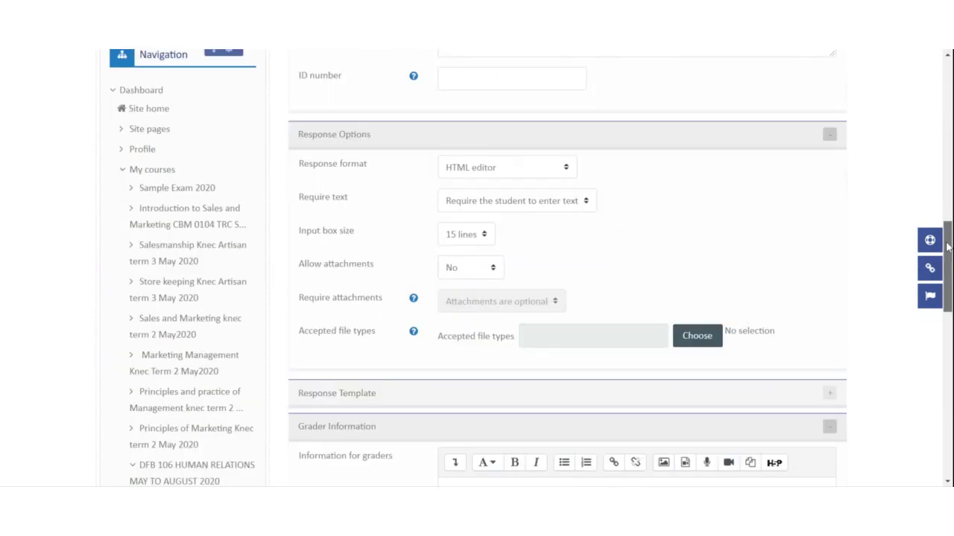
scroll(492, 372, "down", 4)
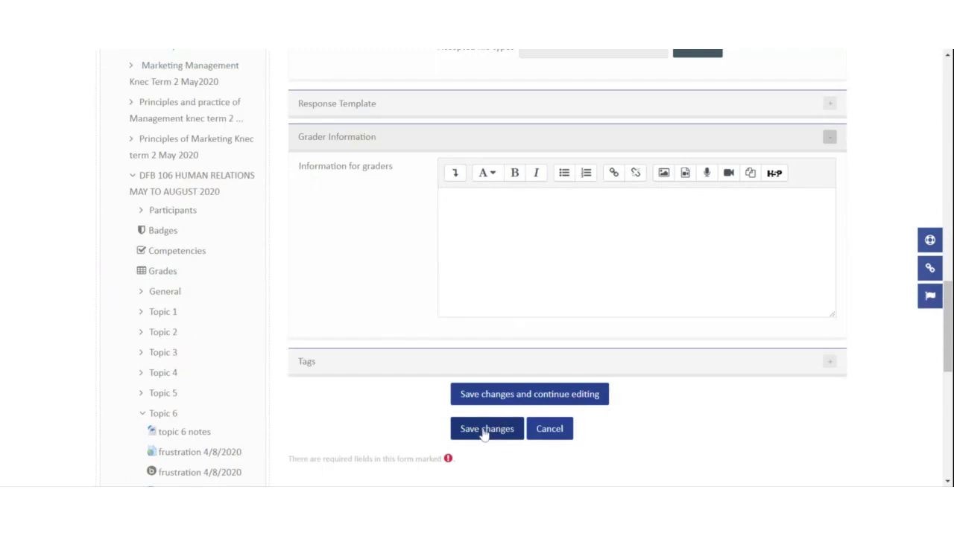
left_click(484, 430)
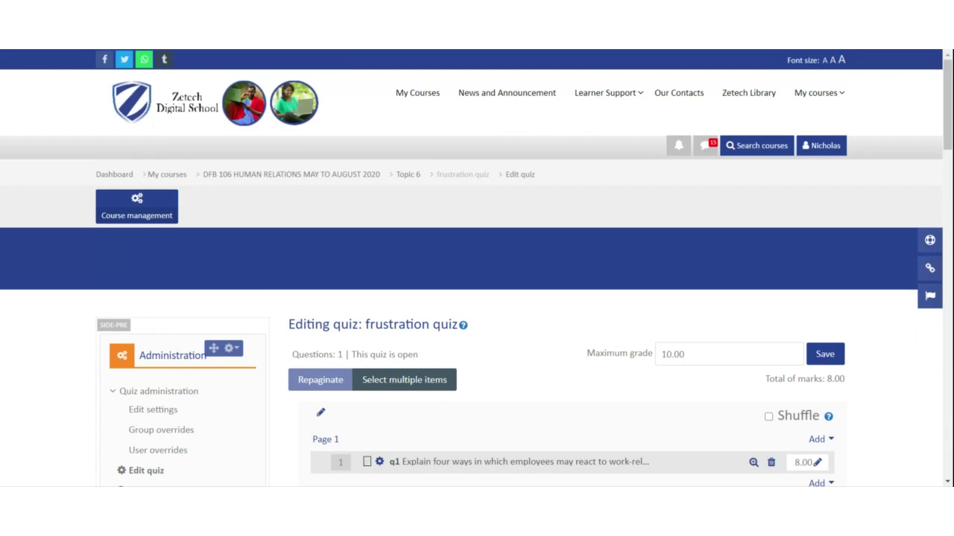
Start adding a second question of the Essay type after q1 in the frustration quiz.
scroll(796, 276, "down", 3)
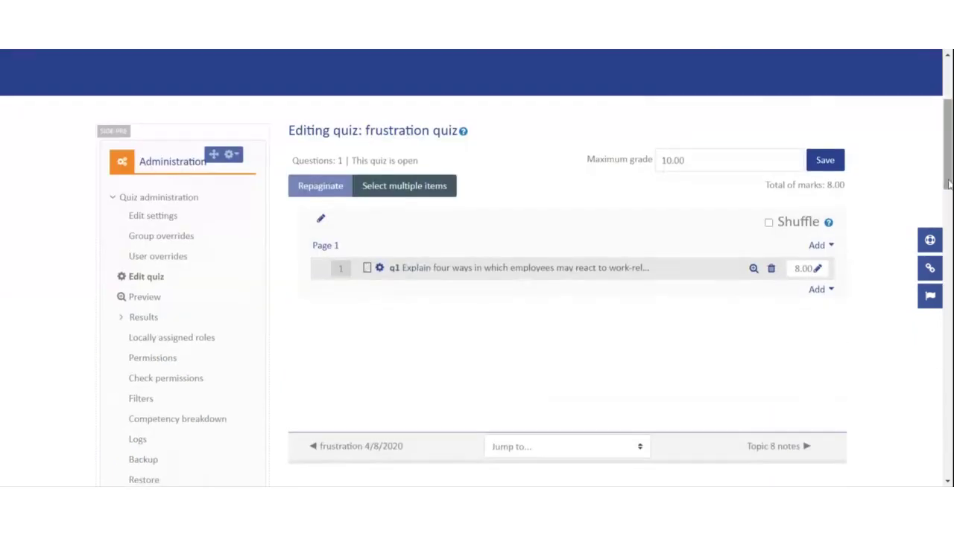
left_click(819, 290)
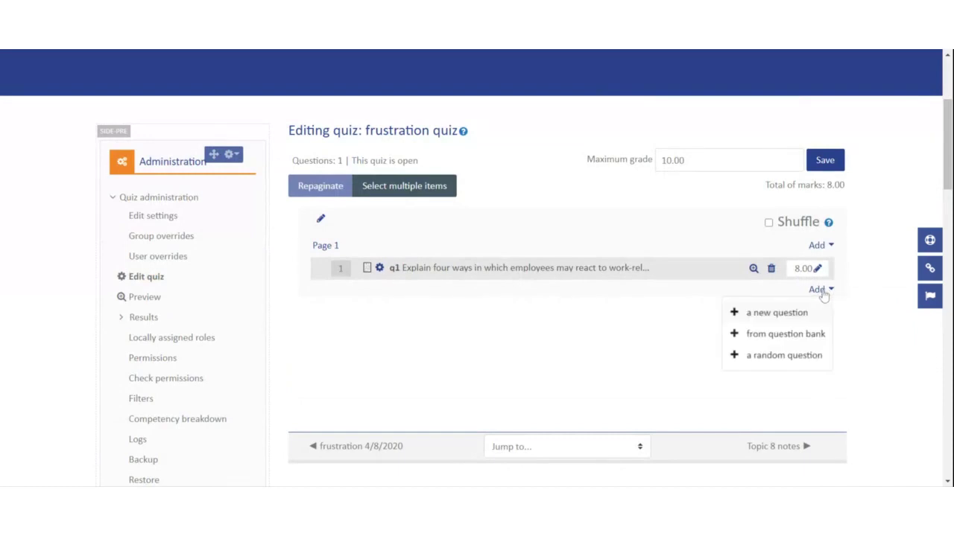
left_click(786, 317)
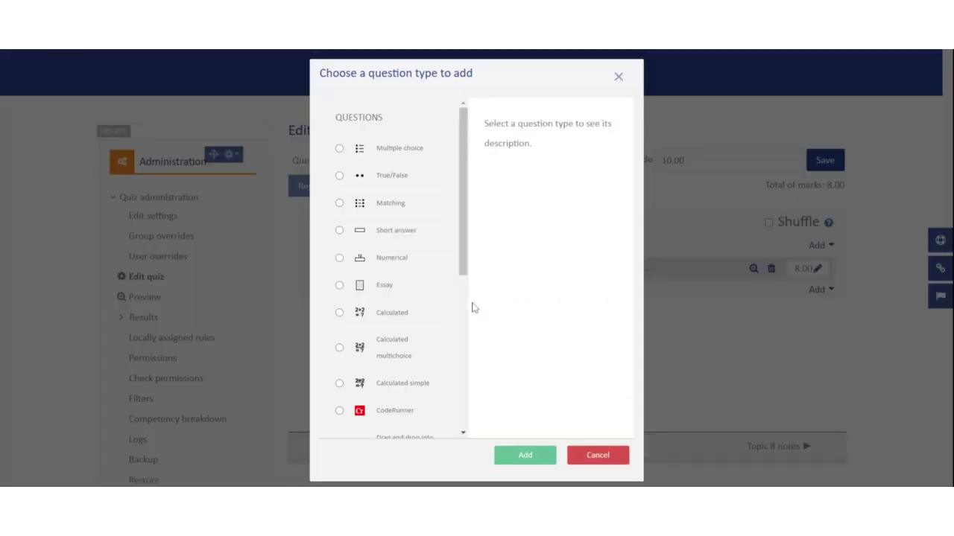
left_click(339, 287)
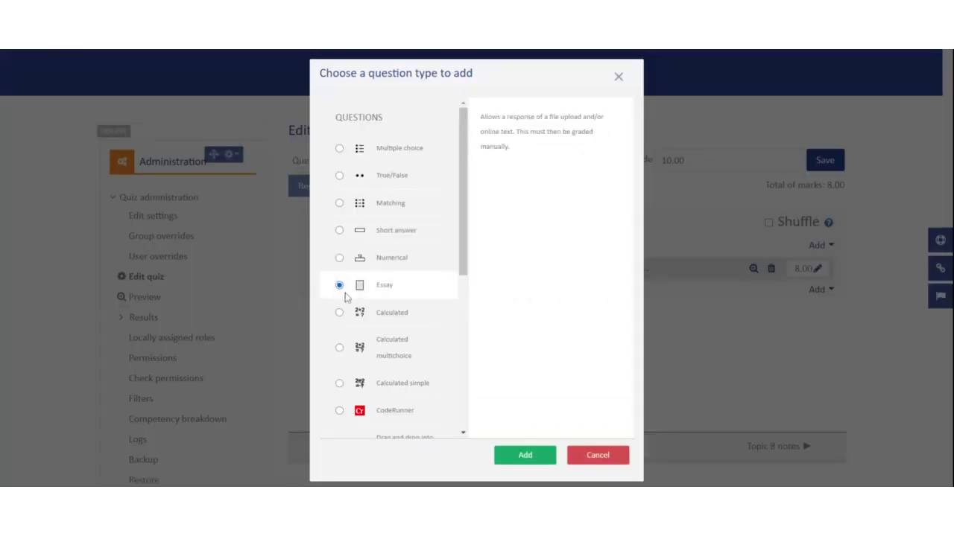
left_click(513, 460)
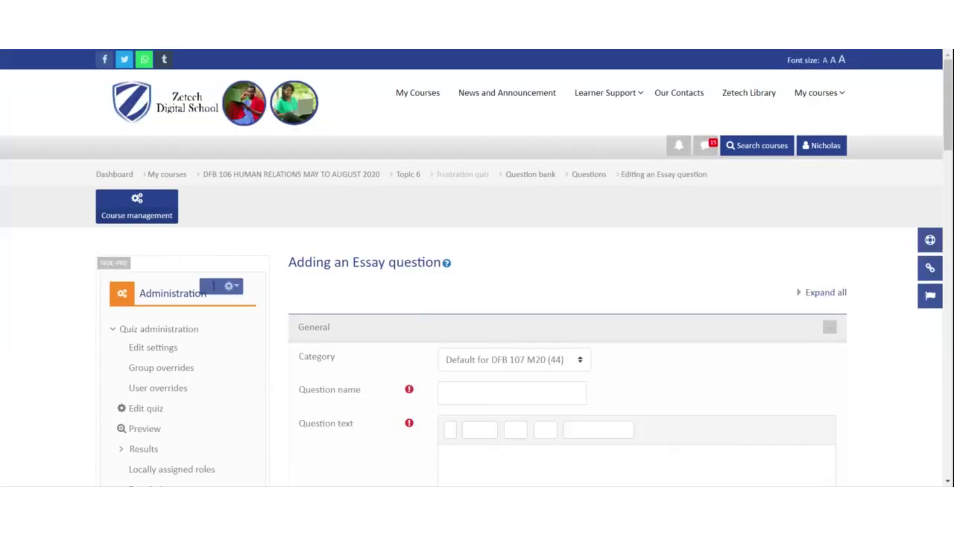
Name the question q2 and paste "List three negative types of defence mechanism that may be exhibited by a frustrated employee. (3 marks)" as its text.
type("q2")
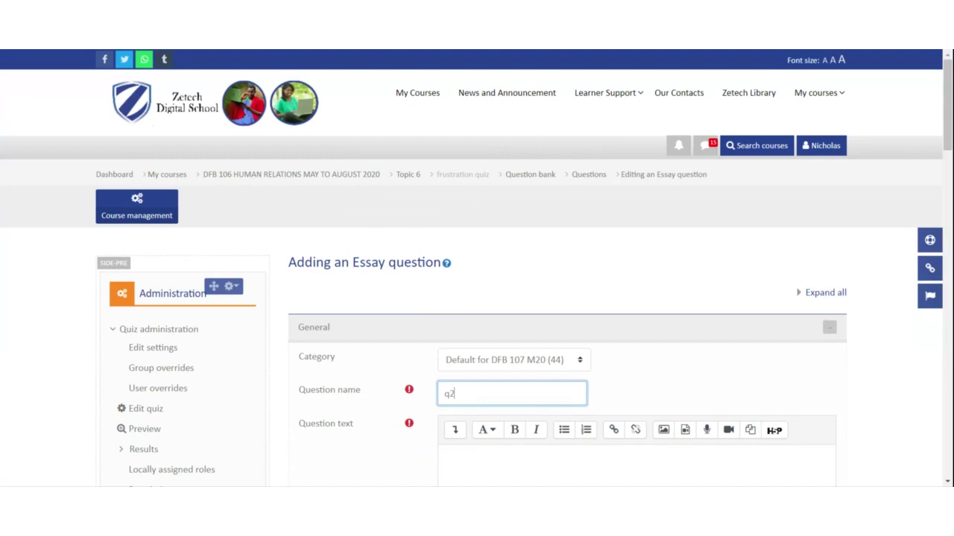
left_click(477, 450)
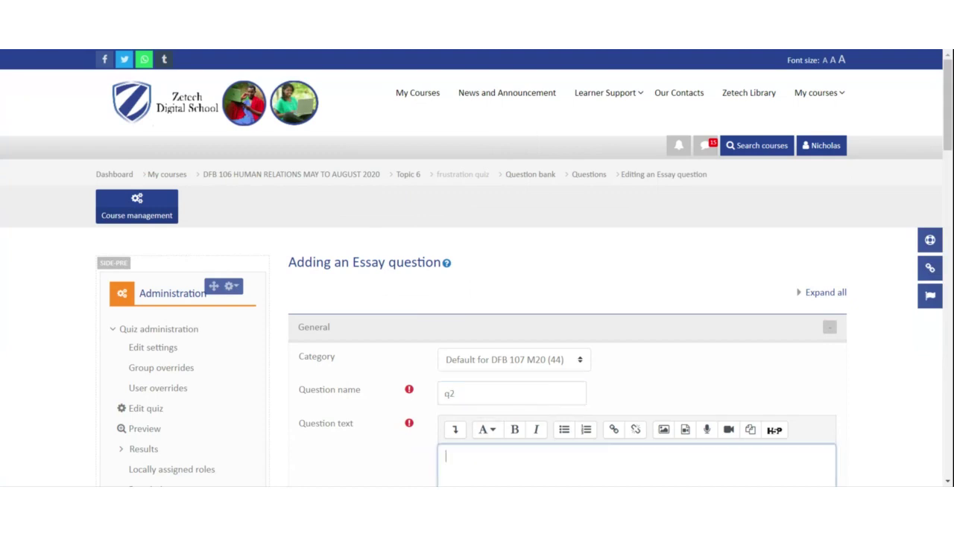
key("ctrl+v")
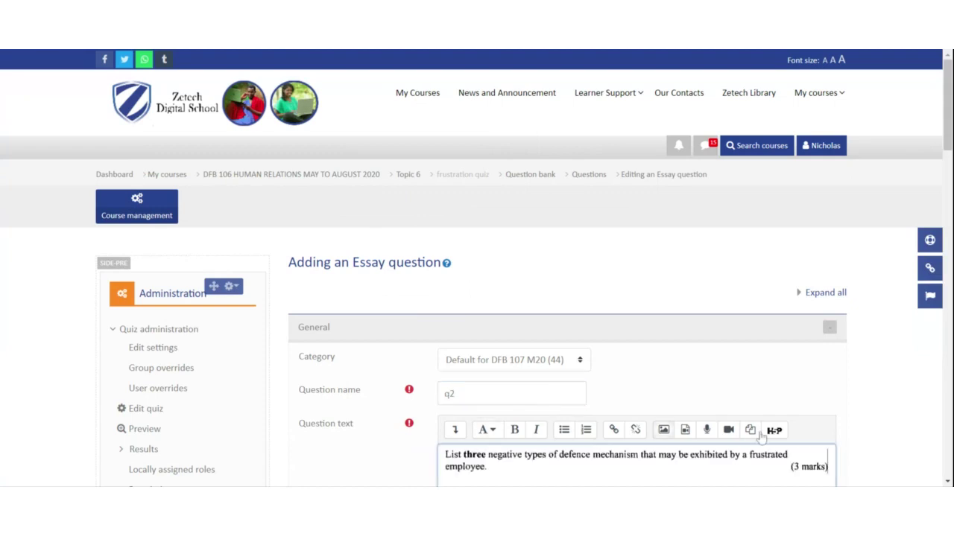
Set the default mark of question q2 to 3 and save the question to the quiz.
left_click_drag(945, 121, 942, 195)
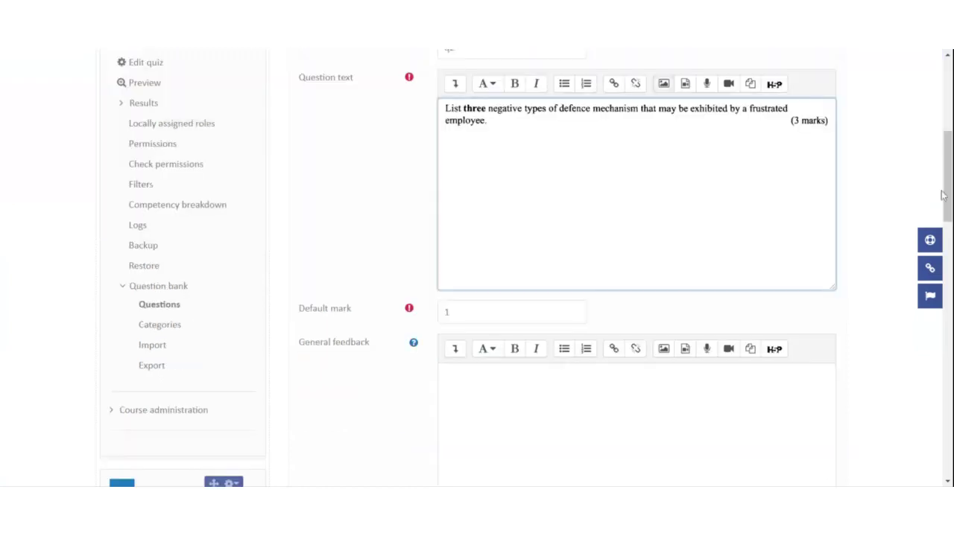
key("Tab")
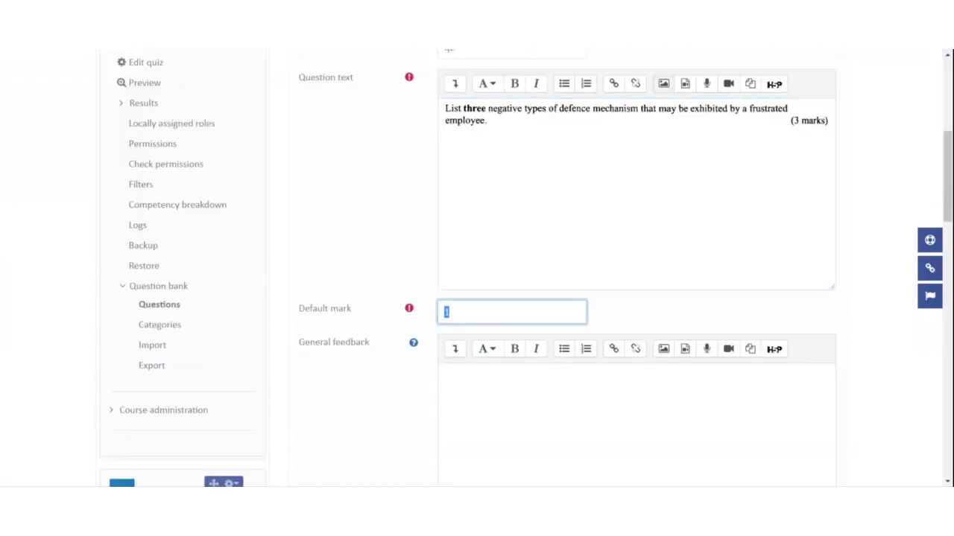
type("3")
left_click_drag(940, 189, 943, 335)
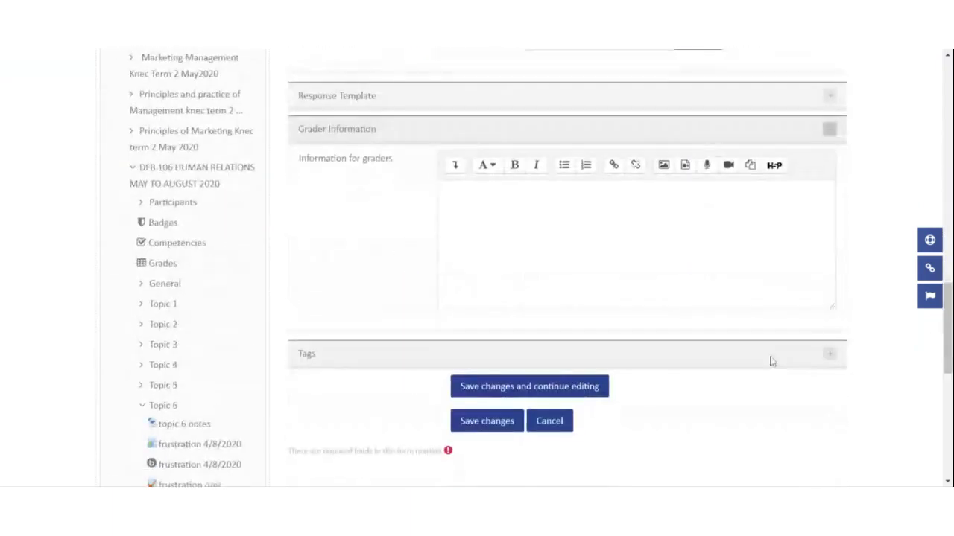
left_click(488, 431)
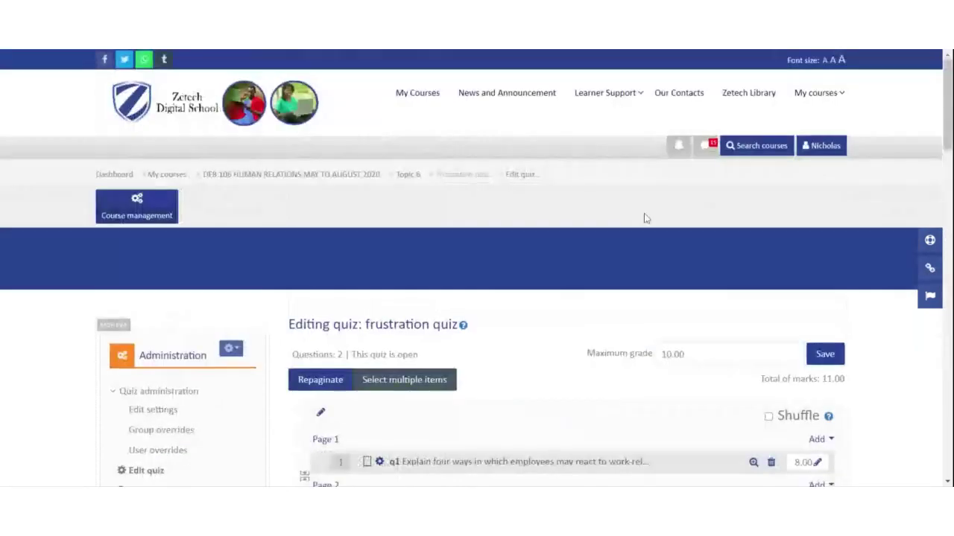
Return to the DFB 106 Human Relations course page and open the settings of the discussion forum in Topic 11.
left_click(284, 183)
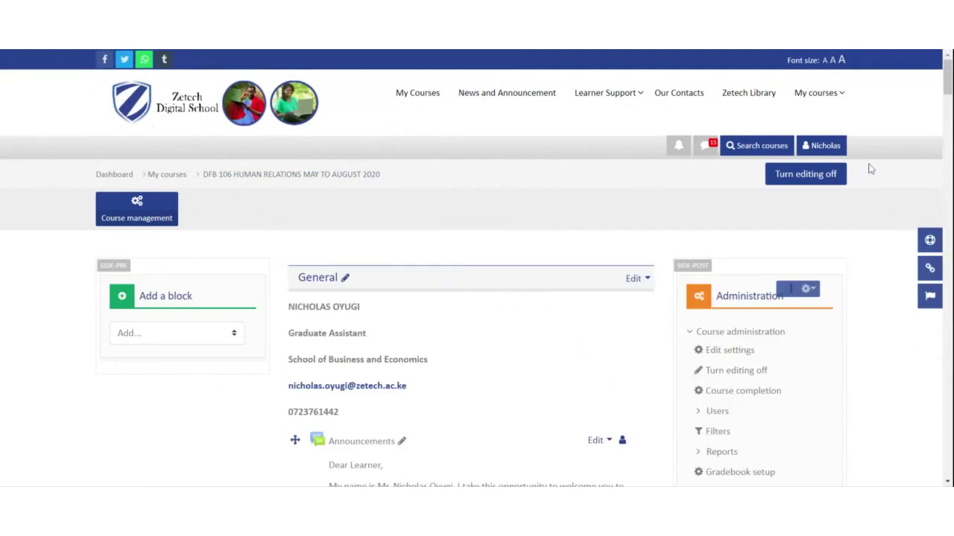
left_click_drag(945, 100, 937, 472)
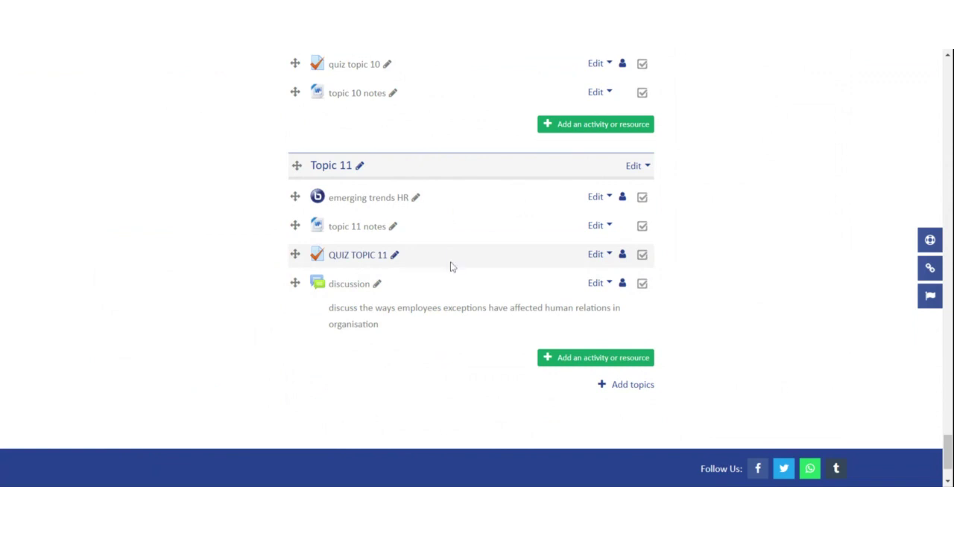
left_click(608, 287)
left_click(571, 309)
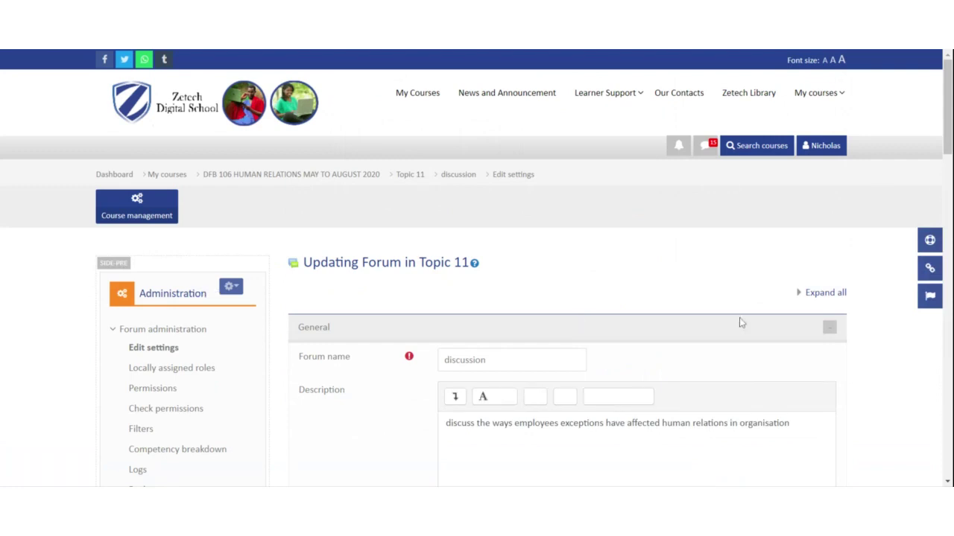
Replace "exceptions" with a bold "expectations" in the discussion forum's description, then save and return to the course.
left_click_drag(946, 140, 946, 178)
left_click_drag(604, 245, 561, 245)
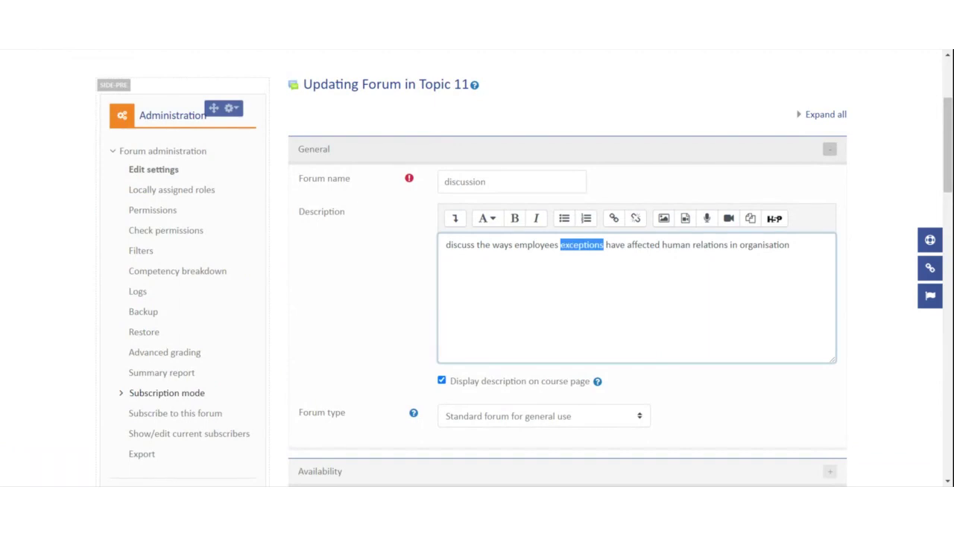
type("expectations")
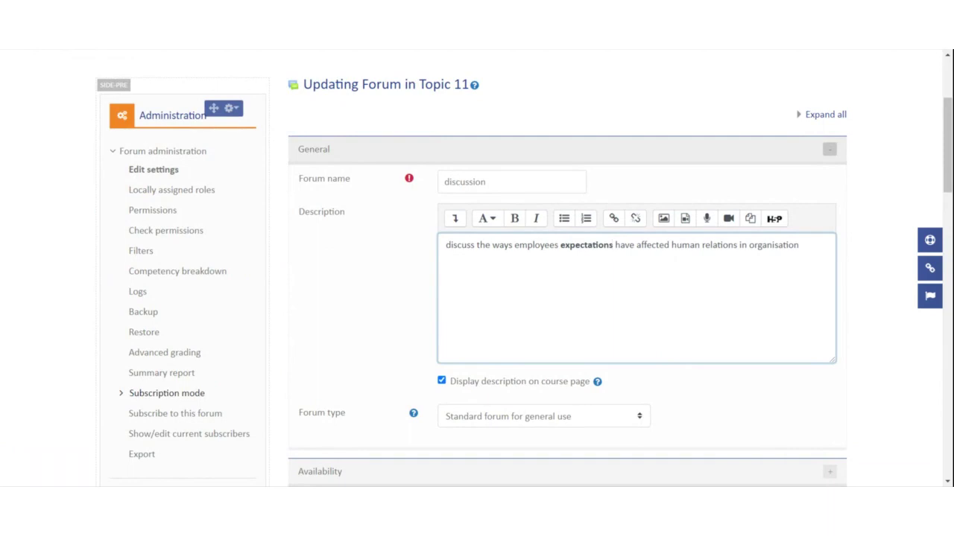
left_click_drag(948, 169, 942, 274)
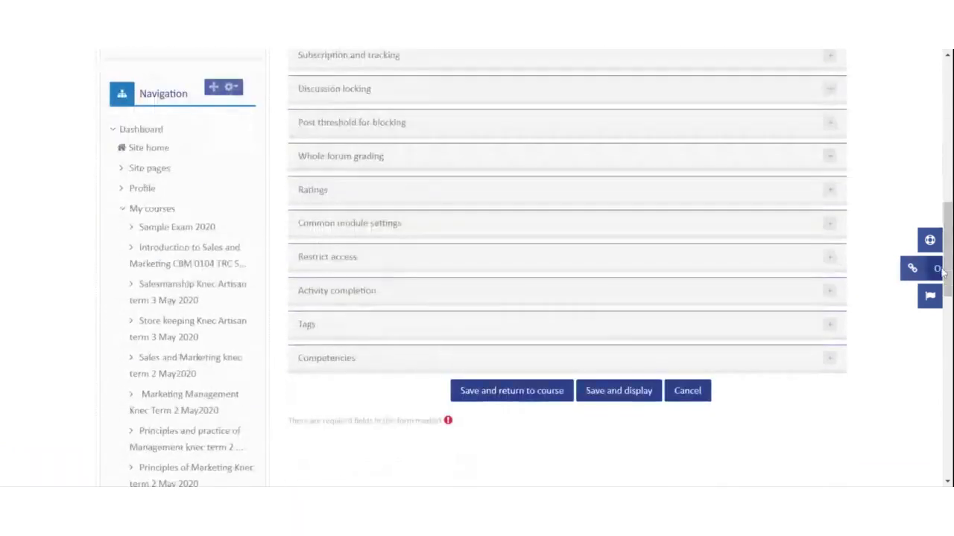
left_click(536, 394)
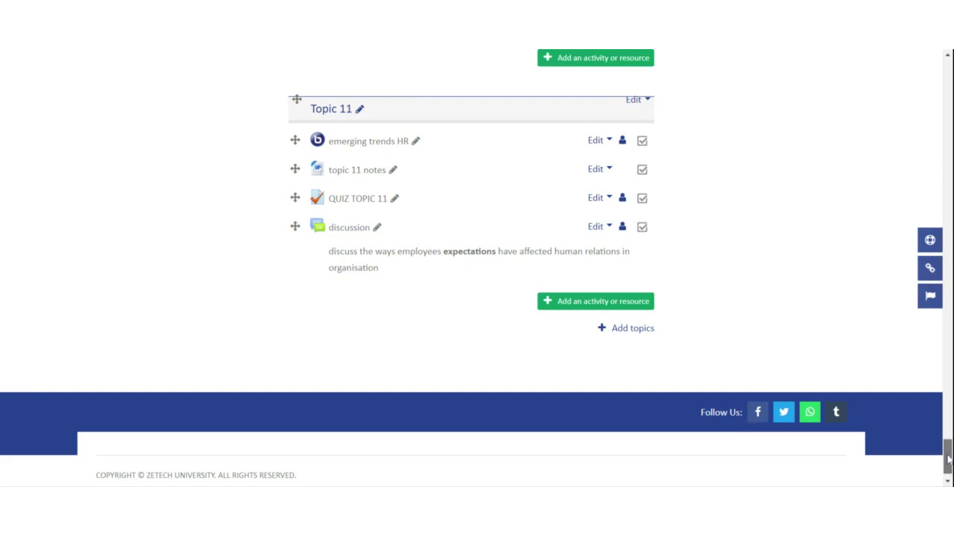
Open the frustration quiz in Topic 6 and go to its question editing page.
left_click_drag(948, 460, 948, 352)
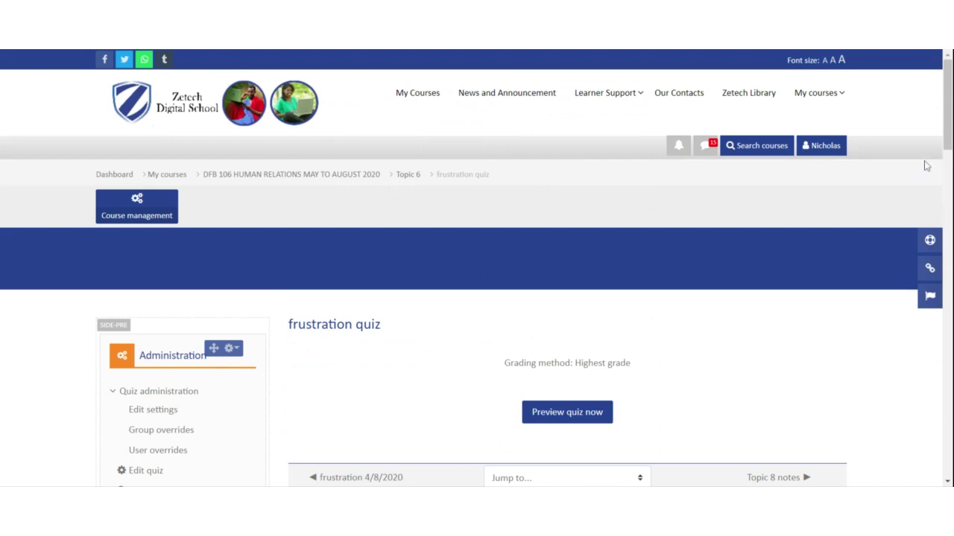
left_click_drag(946, 138, 945, 185)
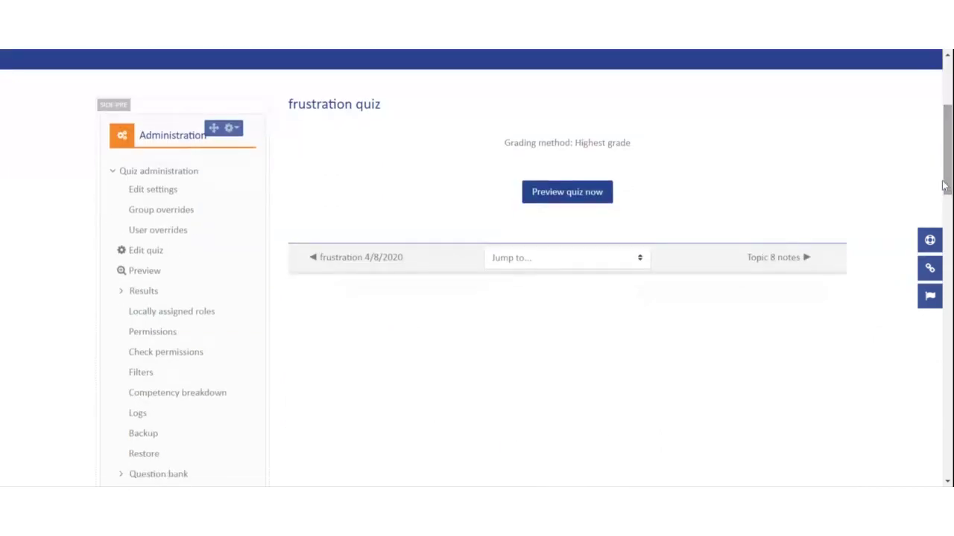
left_click(148, 256)
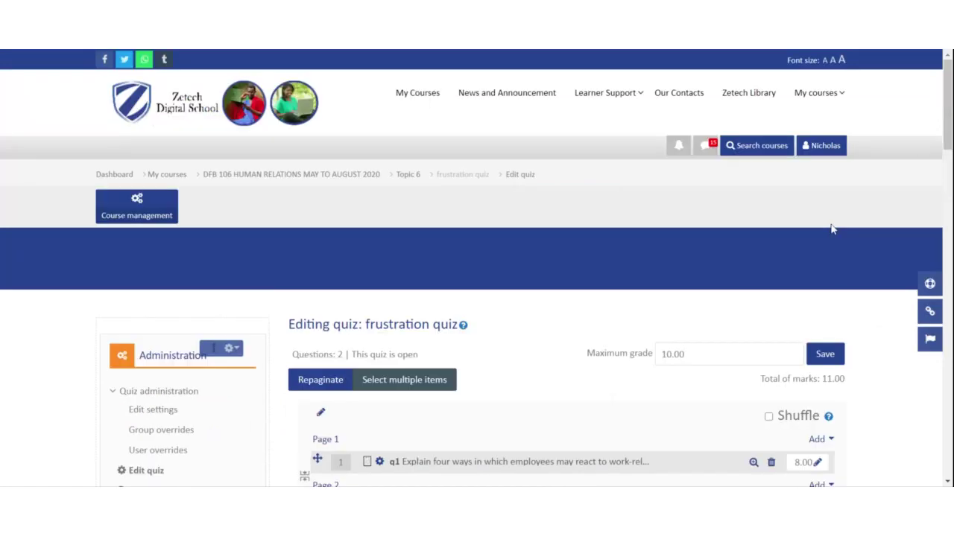
Start a new Essay question after q2 at the end of the frustration quiz.
left_click_drag(945, 142, 939, 184)
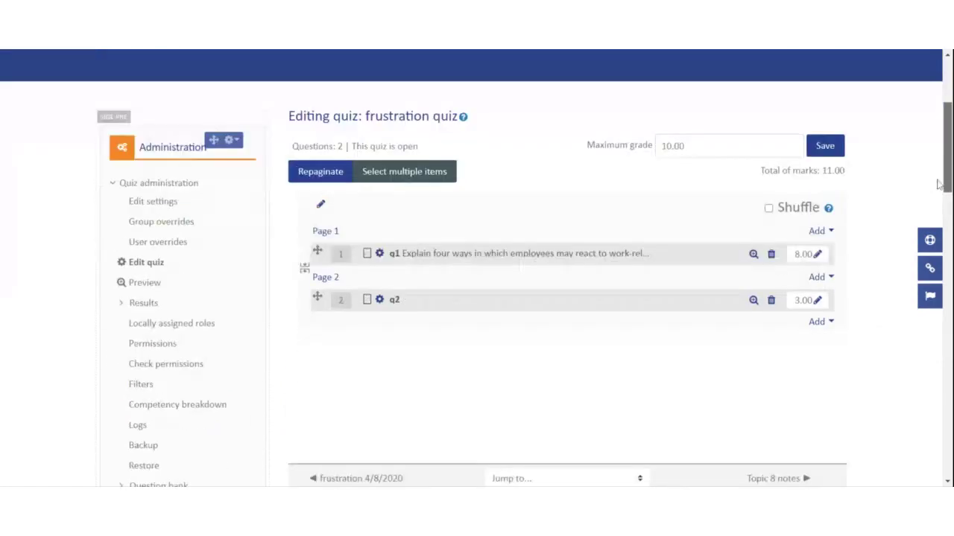
scroll(939, 185, "down", 1)
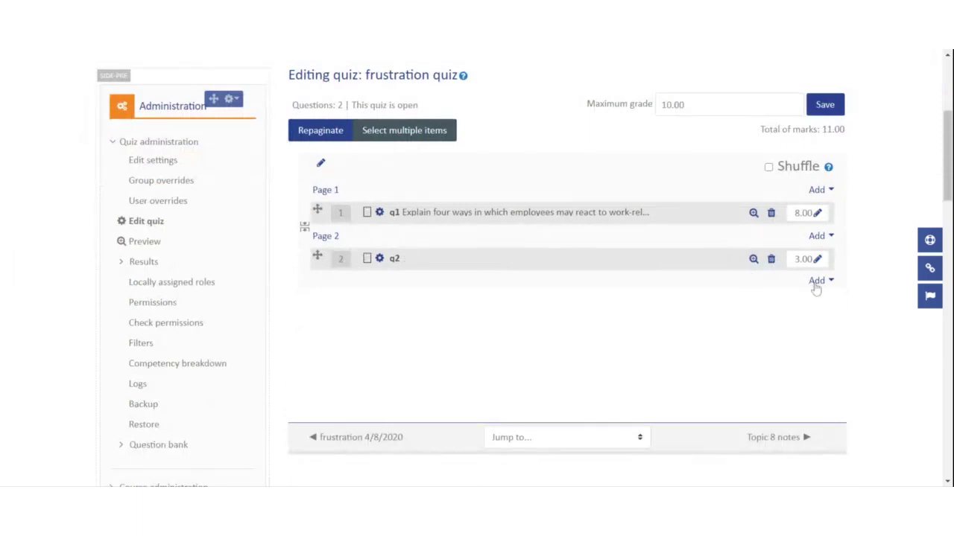
left_click(816, 281)
left_click(770, 307)
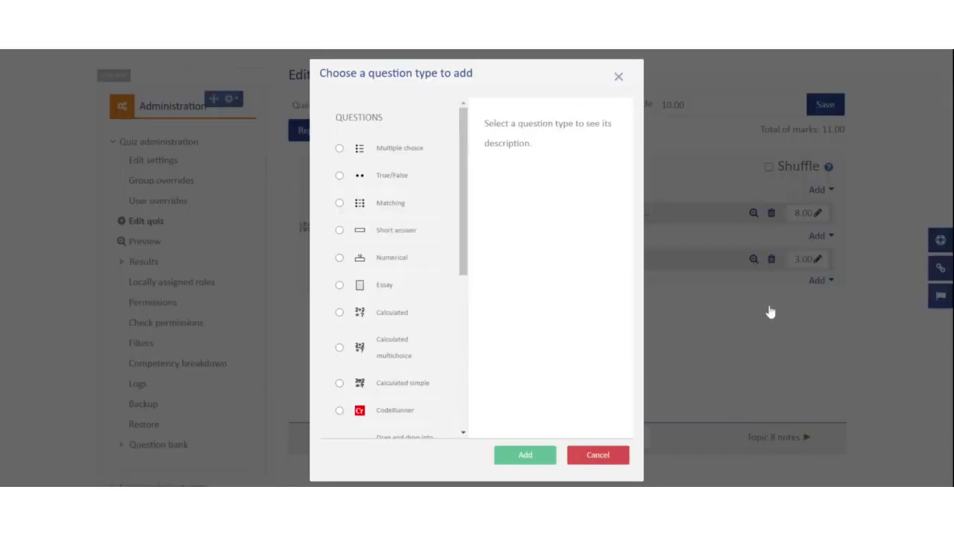
left_click(340, 289)
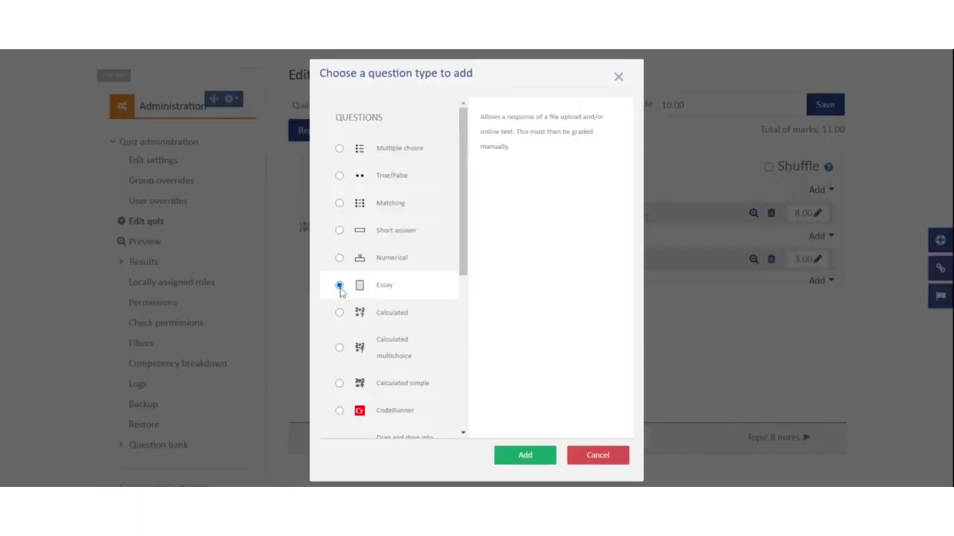
left_click(503, 458)
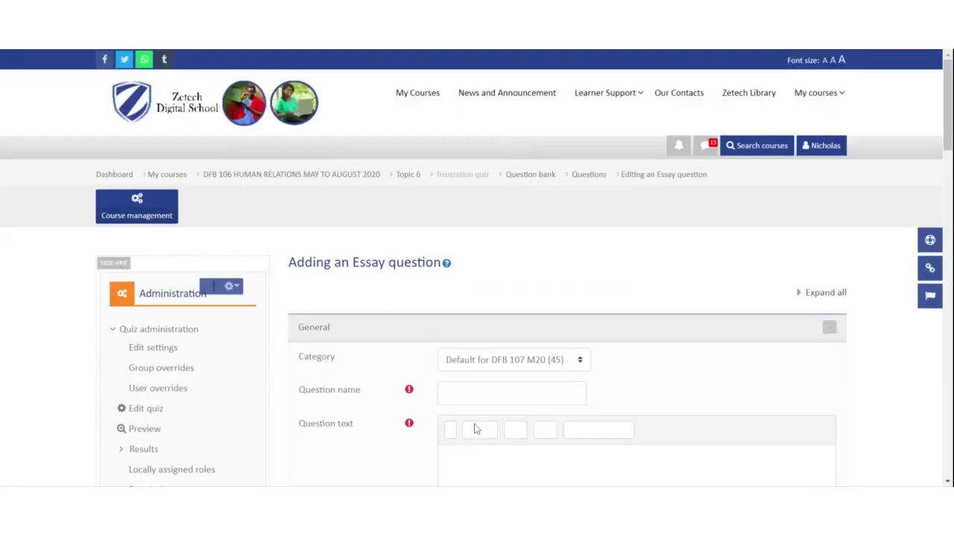
Name the question q3 and enter "State four signs of frustration among employees in an organization. (4 marks)" as its text.
left_click(480, 393)
type("q3")
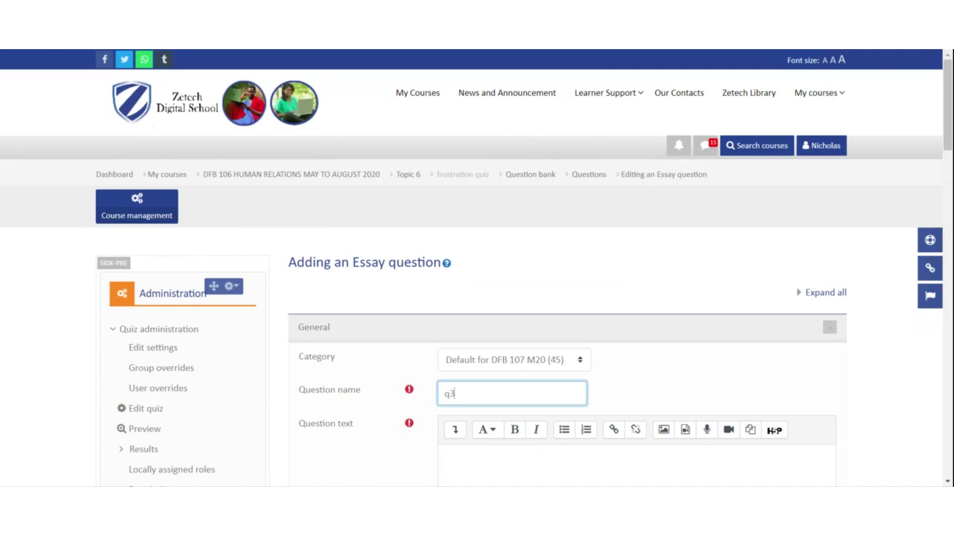
left_click(456, 455)
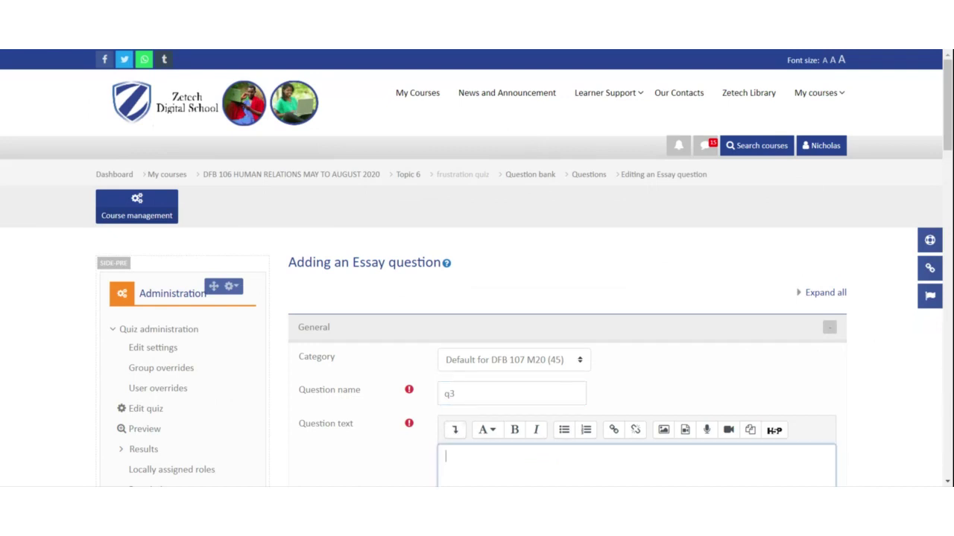
type("State four signs of frustration among employees in an organization.\t(4 marks)")
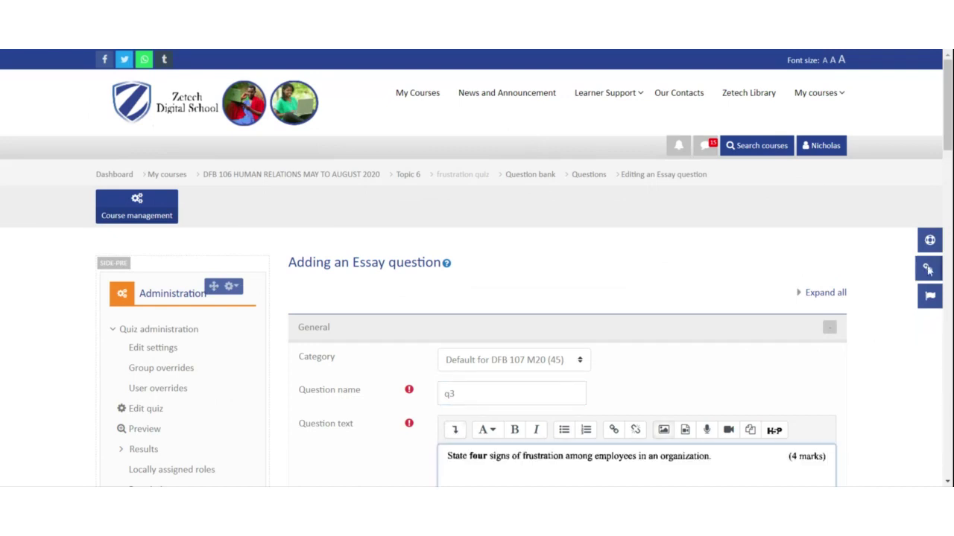
Set the default mark of question q3 to 4 and save the question to the quiz.
left_click_drag(949, 152, 950, 229)
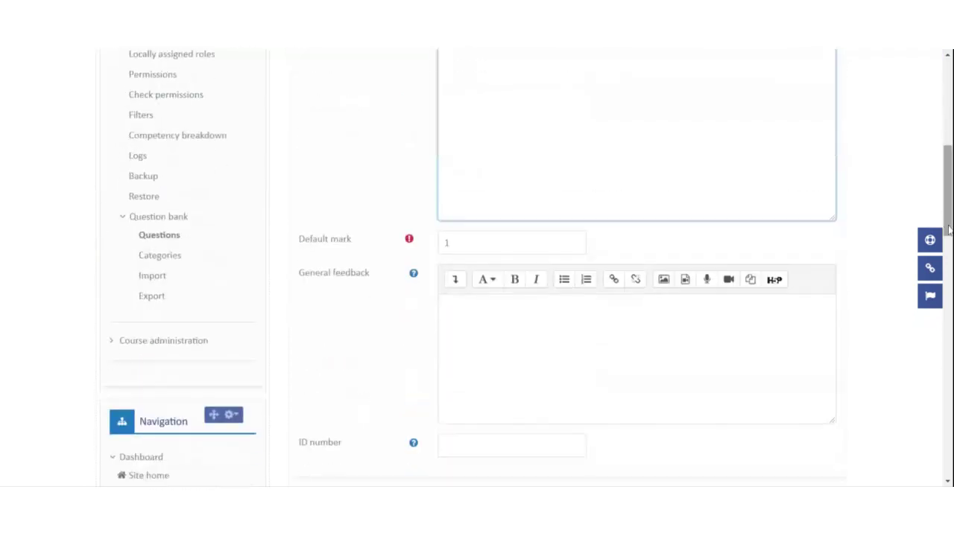
double_click(447, 242)
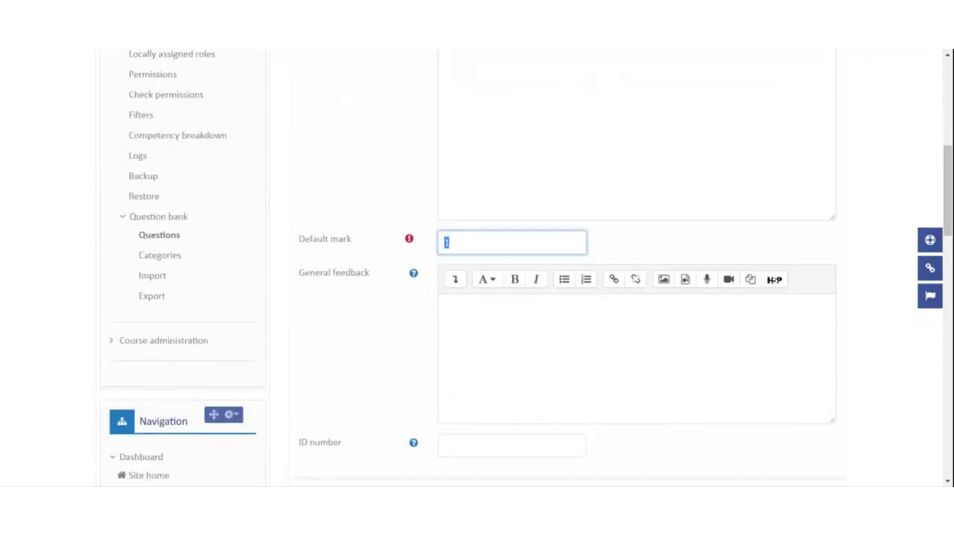
type("4")
left_click_drag(946, 173, 940, 350)
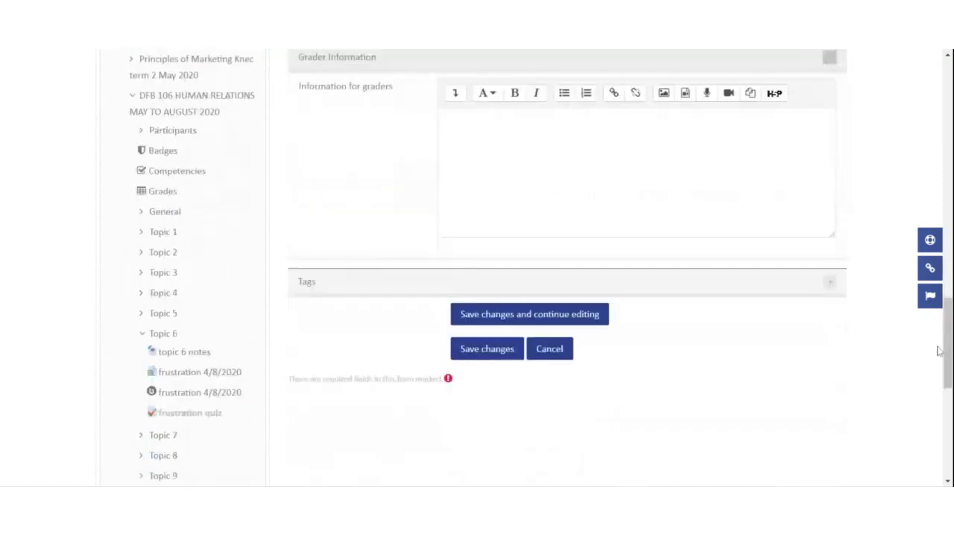
left_click(473, 358)
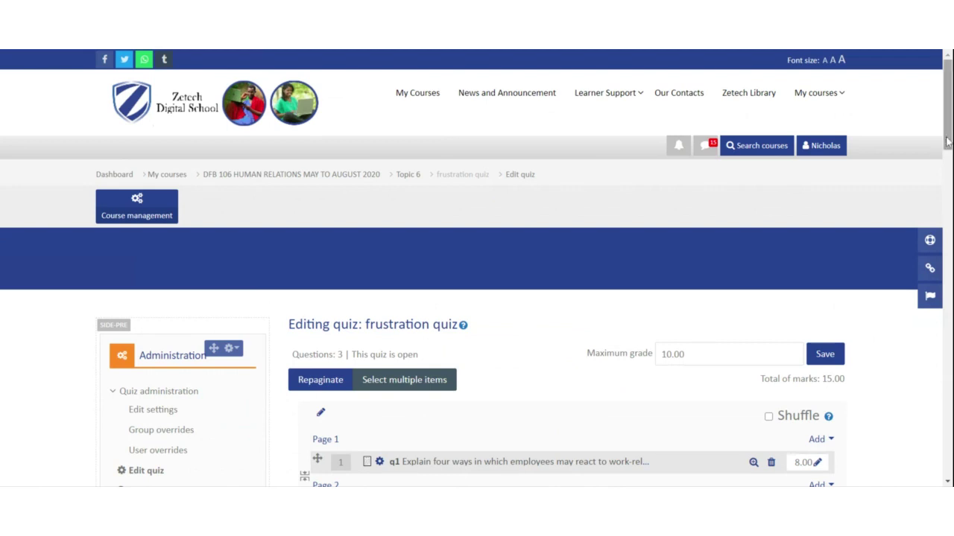
Start another new Essay question after q3 at the end of the quiz.
left_click_drag(947, 142, 946, 192)
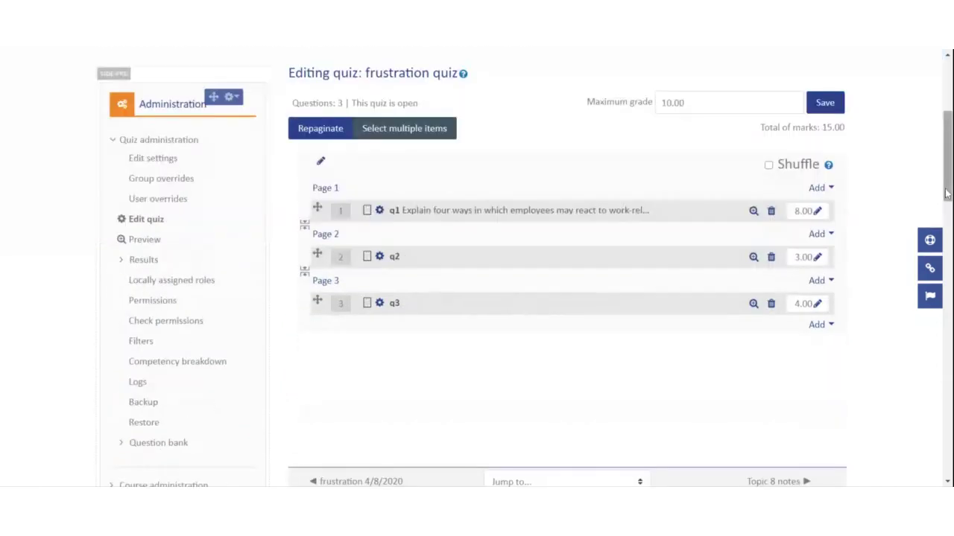
left_click(830, 326)
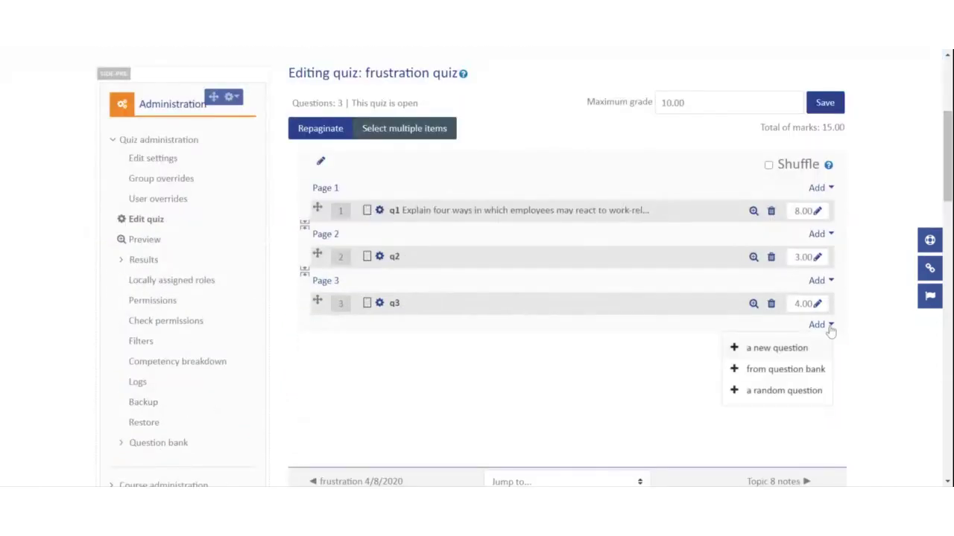
left_click(776, 352)
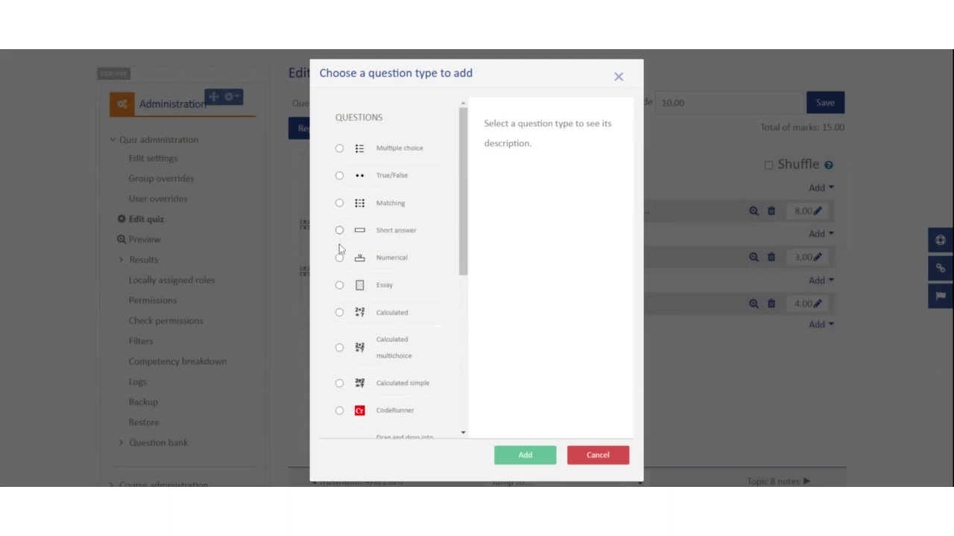
left_click(340, 286)
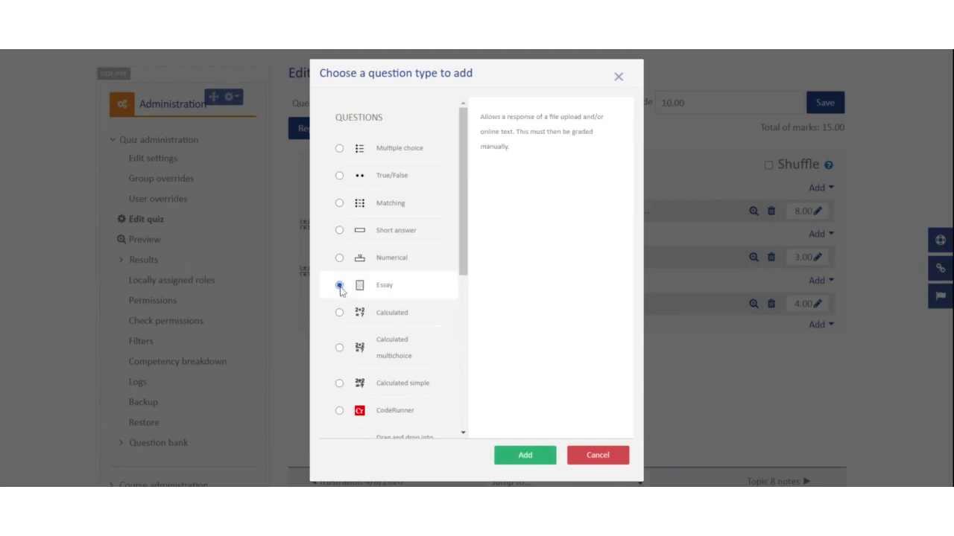
left_click(523, 456)
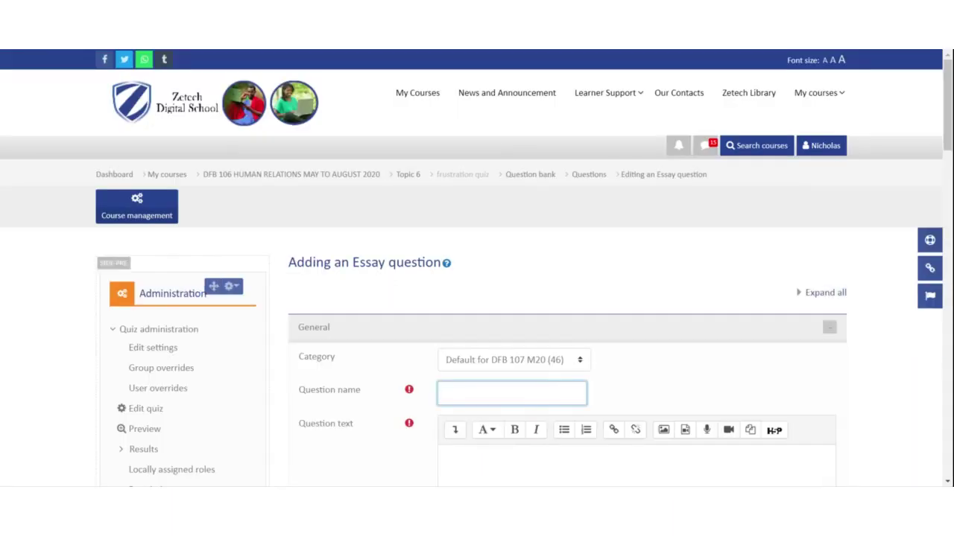
Name the question q4 and enter "Explain six factors that may cause frustration among employees in an organization. (9 marks)" as its text.
type("q4")
left_click(462, 456)
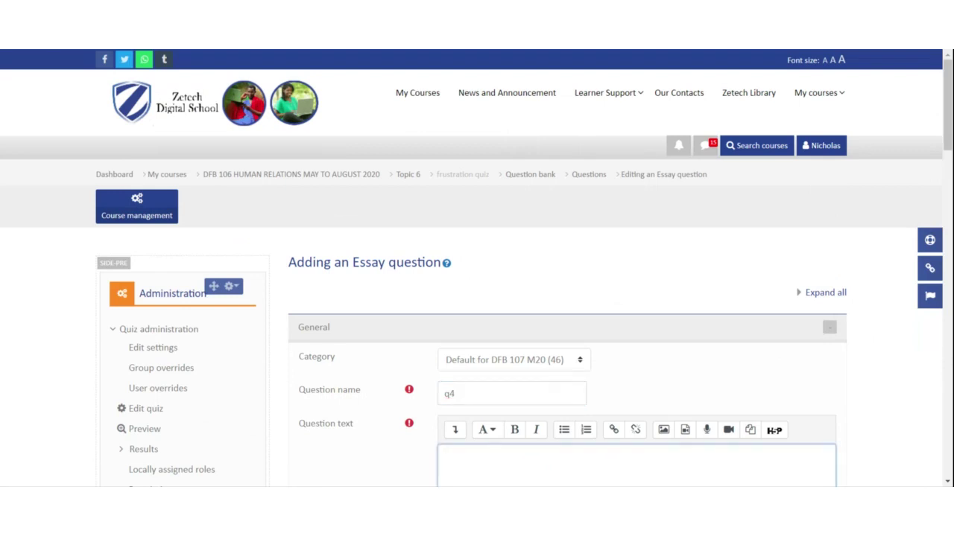
type("Explain six factors that may cause frustration among employees in an organization. (9 marks)")
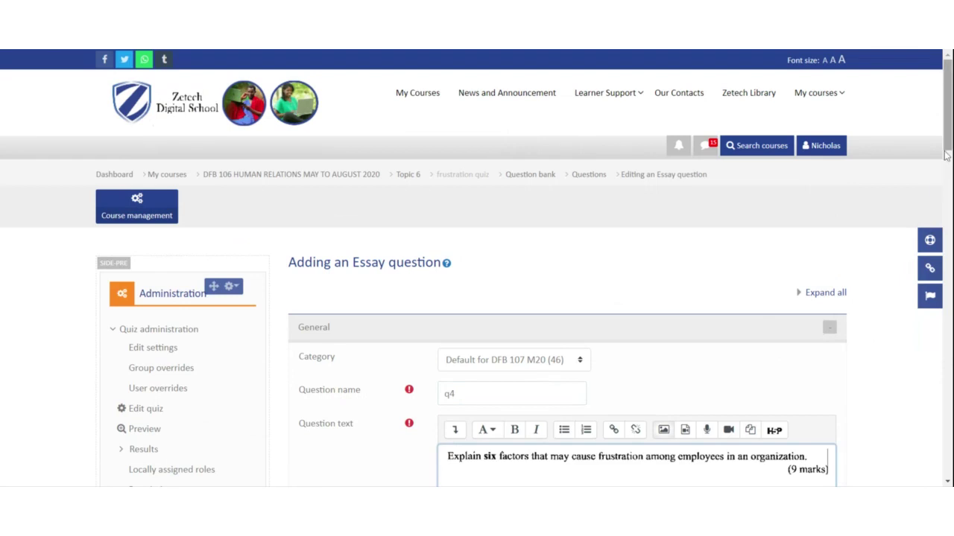
Set the default mark of question q4 to 9 and save the question to the quiz.
left_click_drag(948, 149, 948, 245)
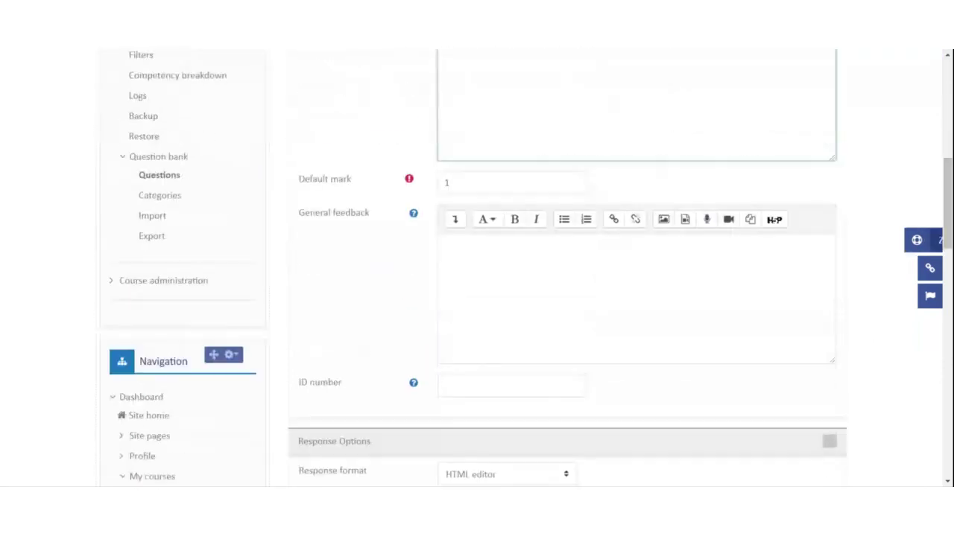
double_click(443, 184)
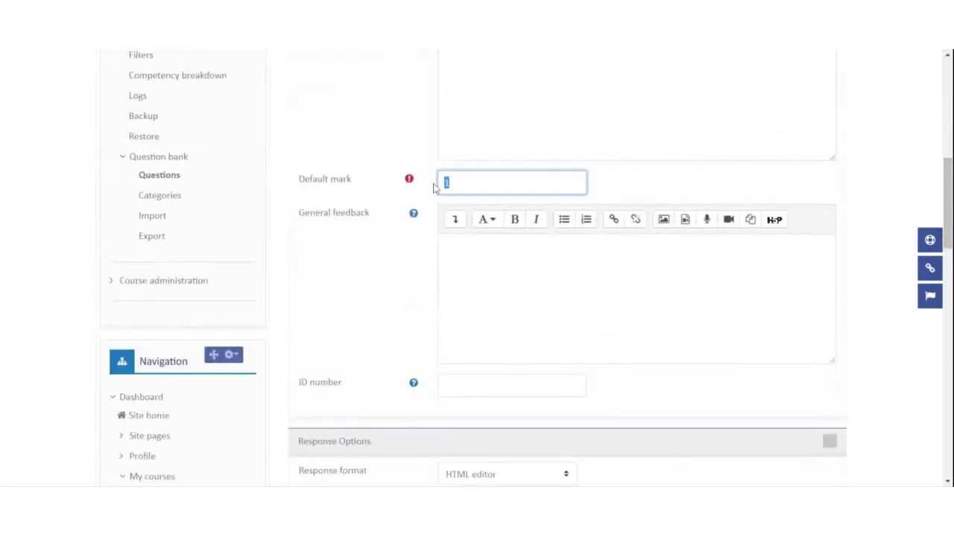
key("BackSpace")
type("9")
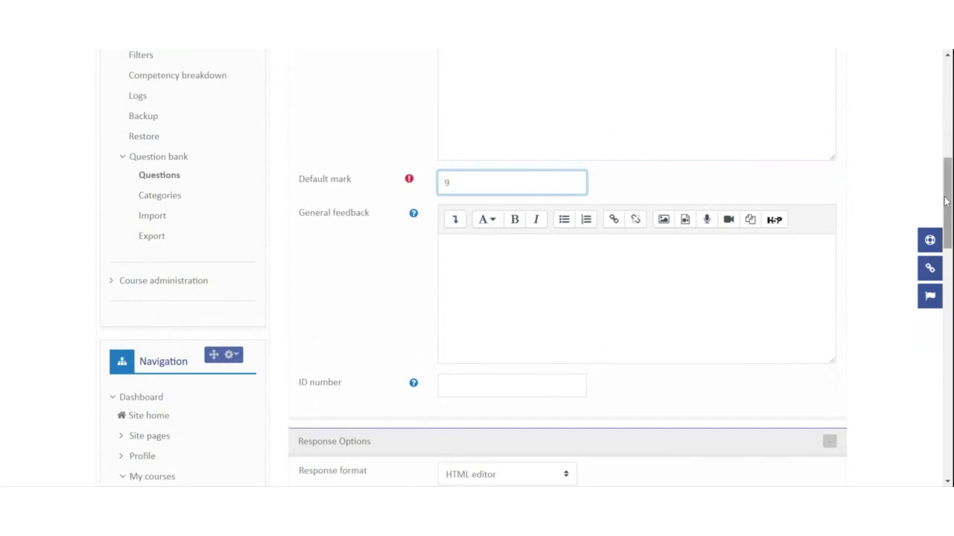
scroll(927, 276, "down", 5)
scroll(927, 280, "down", 4)
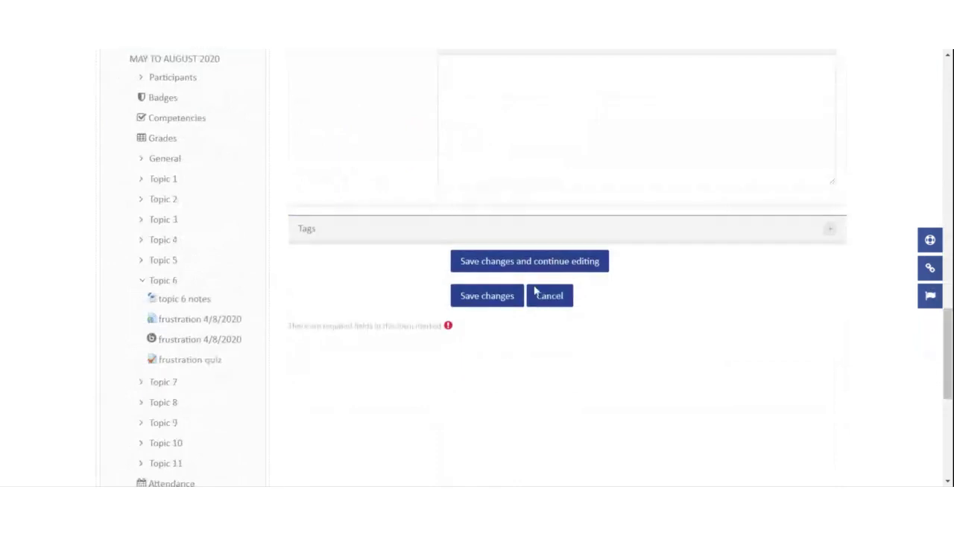
left_click(485, 304)
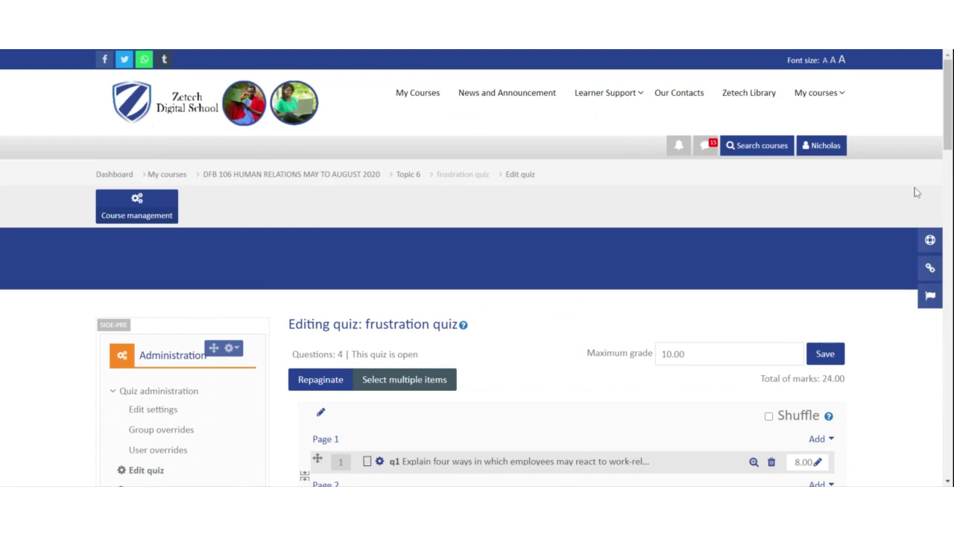
Start a further Essay question after q4 at the end of the quiz.
left_click_drag(947, 145, 944, 213)
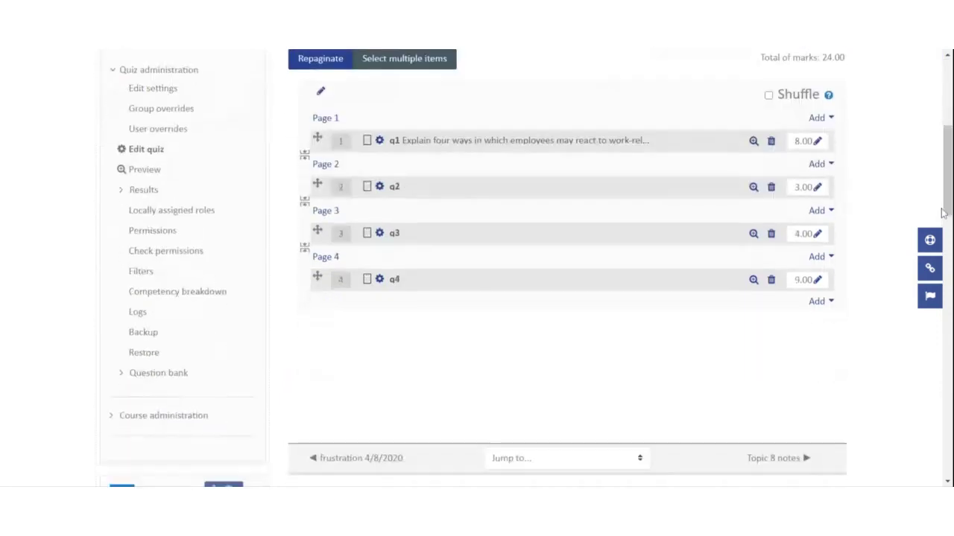
left_click(819, 302)
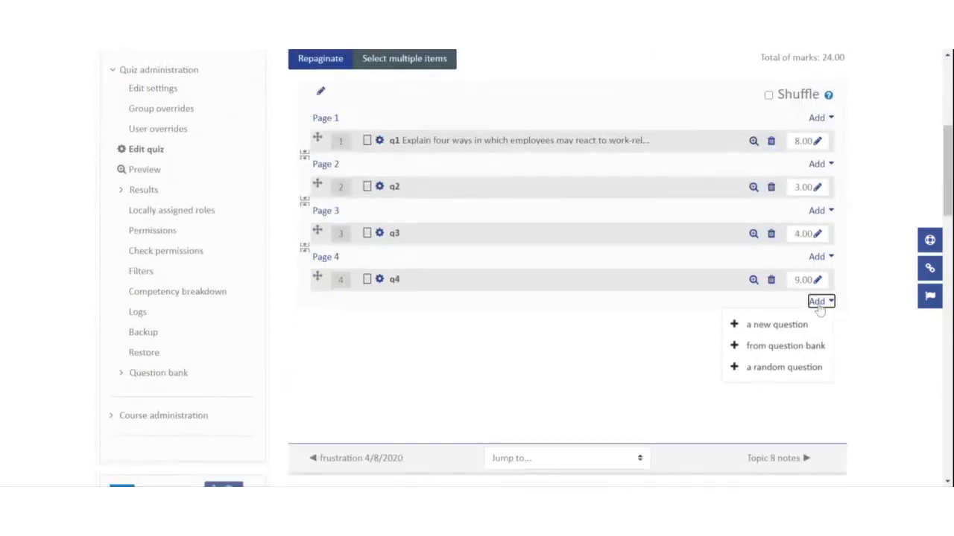
left_click(756, 330)
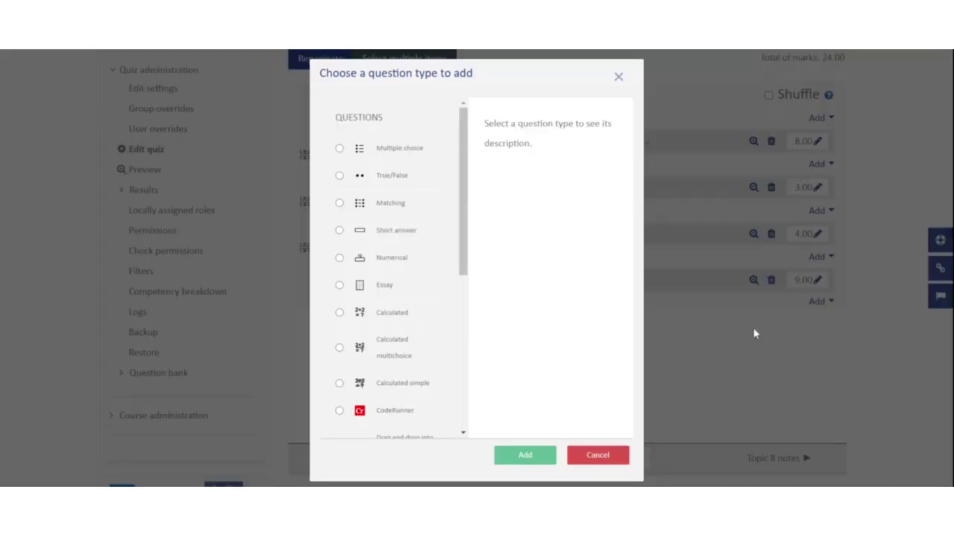
left_click(340, 287)
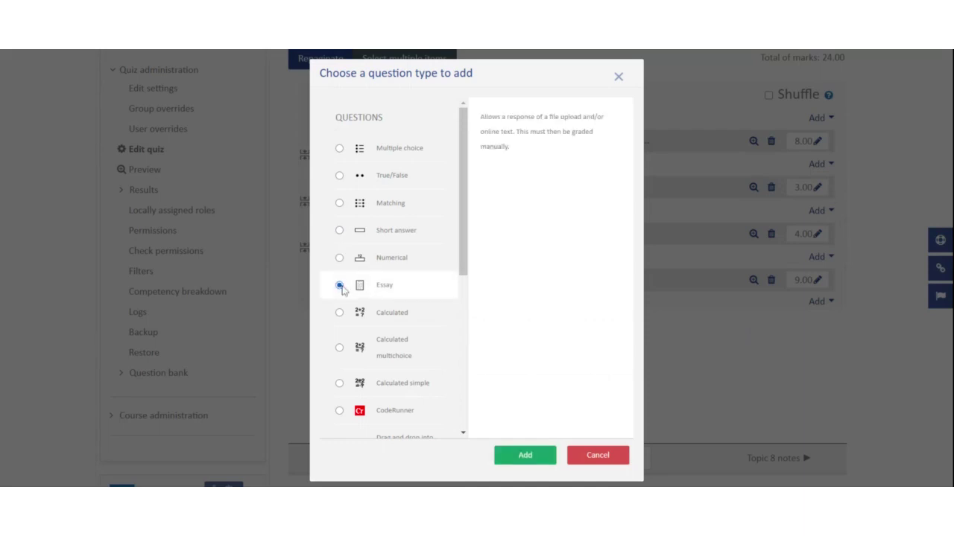
left_click(520, 458)
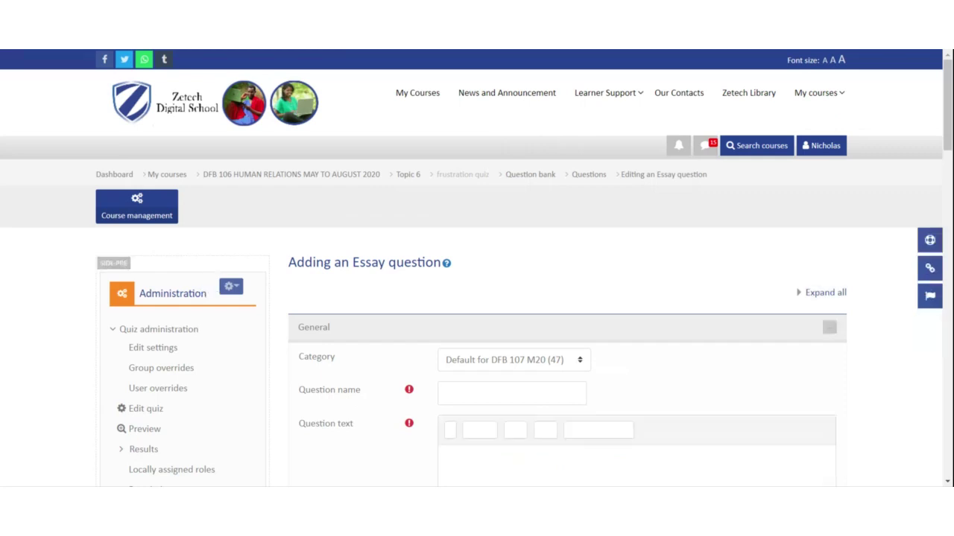
Name the question q5 and enter "Explain six defence mechanisms that a frustrated employee in an organization may adopt. (9 marks)" as its text.
left_click(511, 394)
type("q")
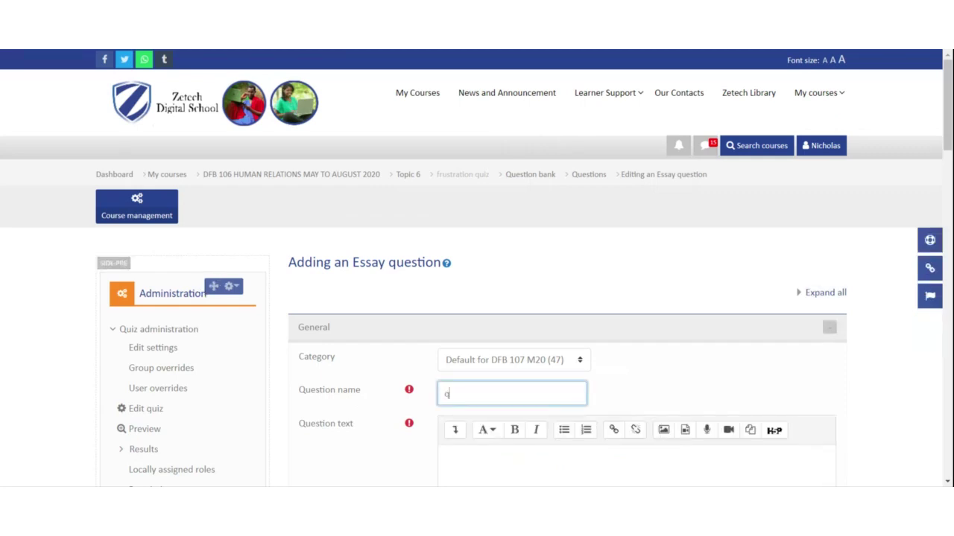
type("5")
left_click(480, 455)
type("Explain six defence mechanisms that a frustrated employee in an organization may adopt. (9 marks)")
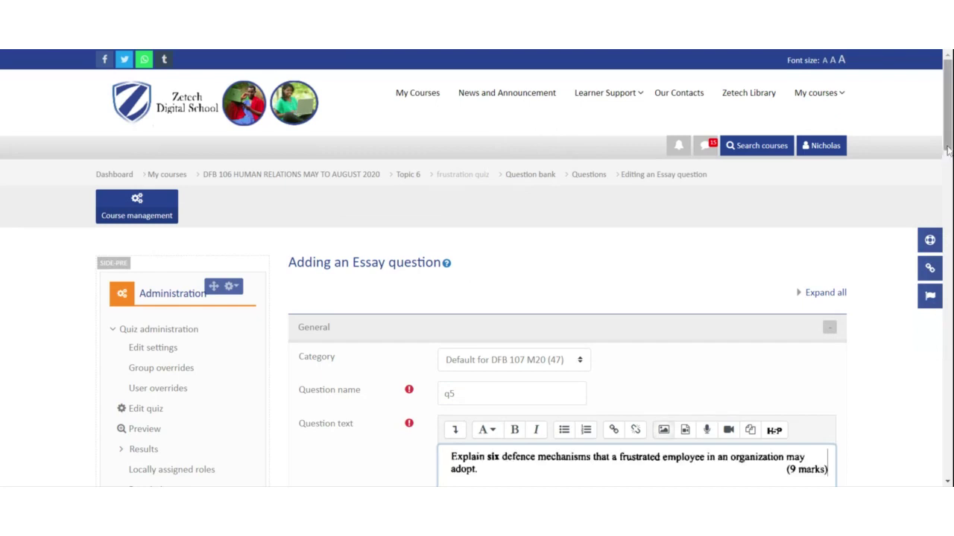
Set the default mark of question q5 to 9 and save the question to the quiz.
scroll(943, 207, "down", 4)
scroll(535, 328, "down", 1)
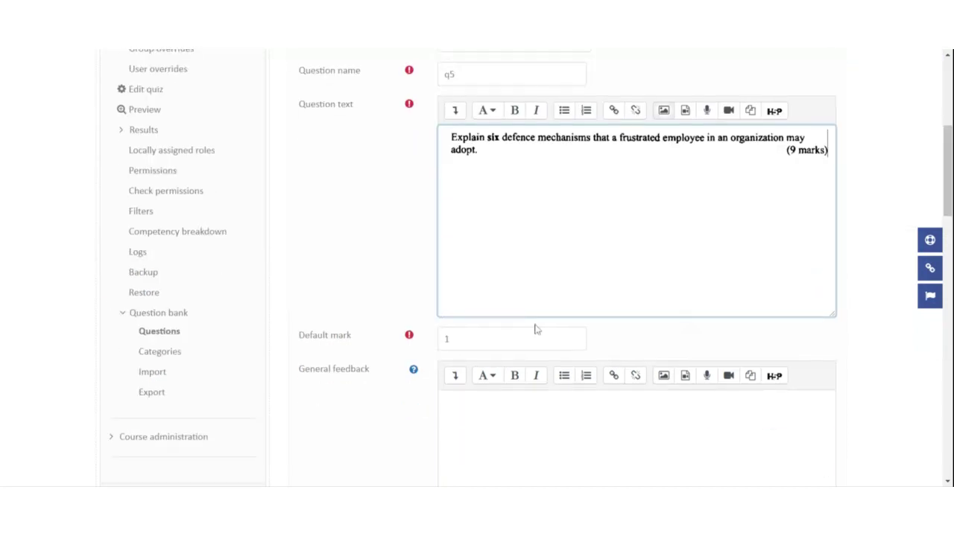
key("Tab")
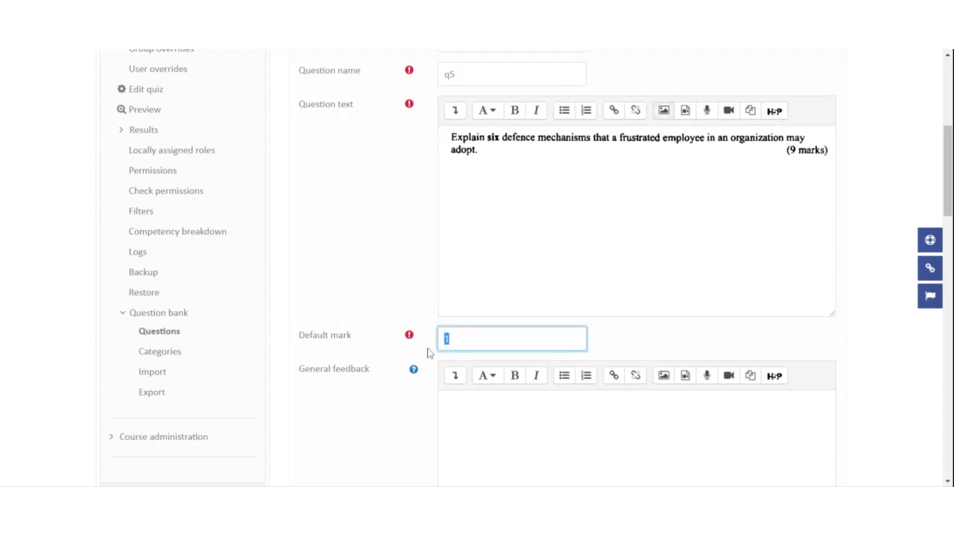
type("9")
left_click_drag(948, 211, 930, 387)
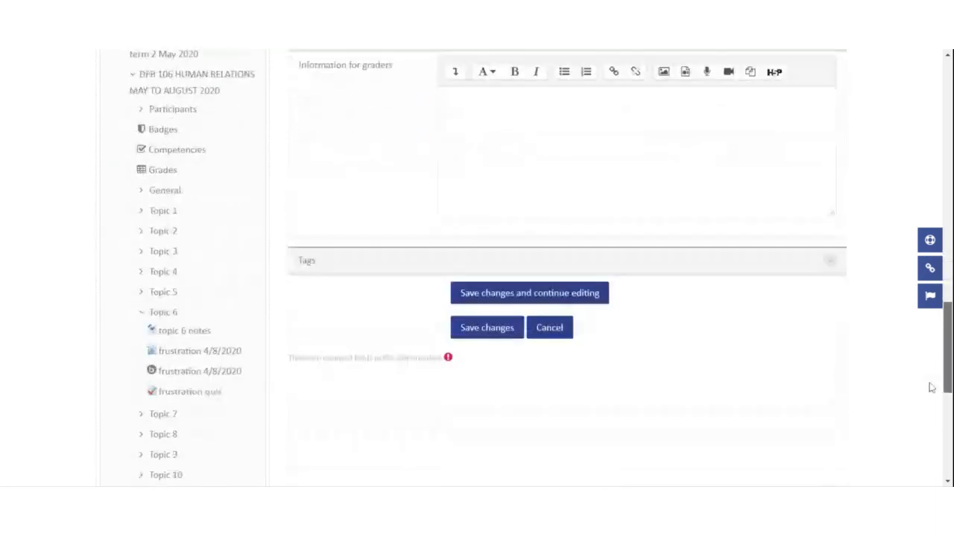
left_click(475, 328)
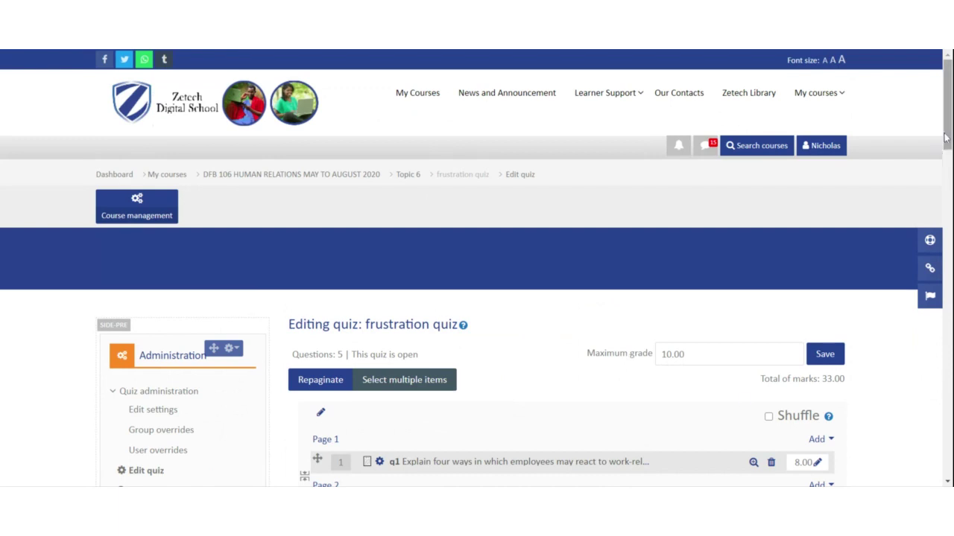
Start a further Essay question after q5 at the end of the quiz.
left_click_drag(947, 138, 948, 190)
scroll(948, 190, "down", 2)
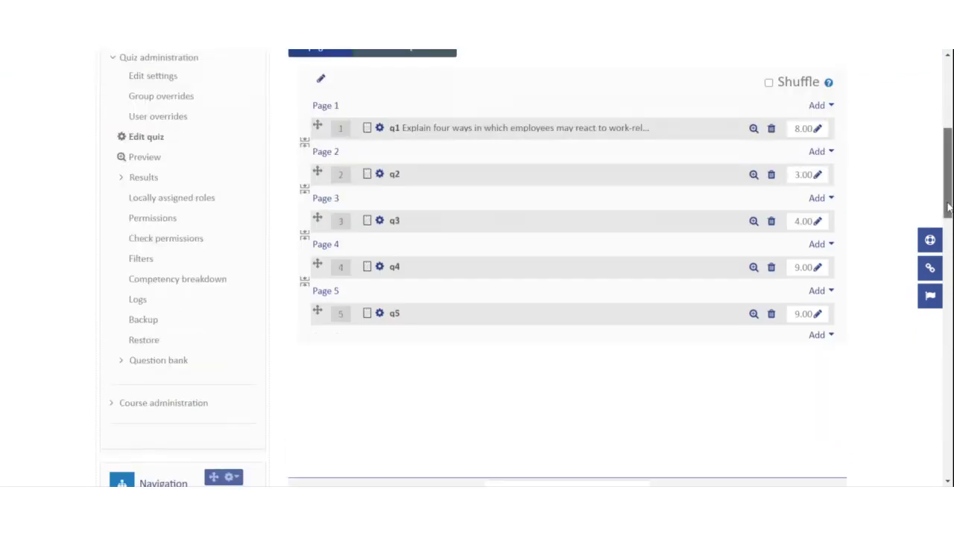
scroll(949, 190, "up", 2)
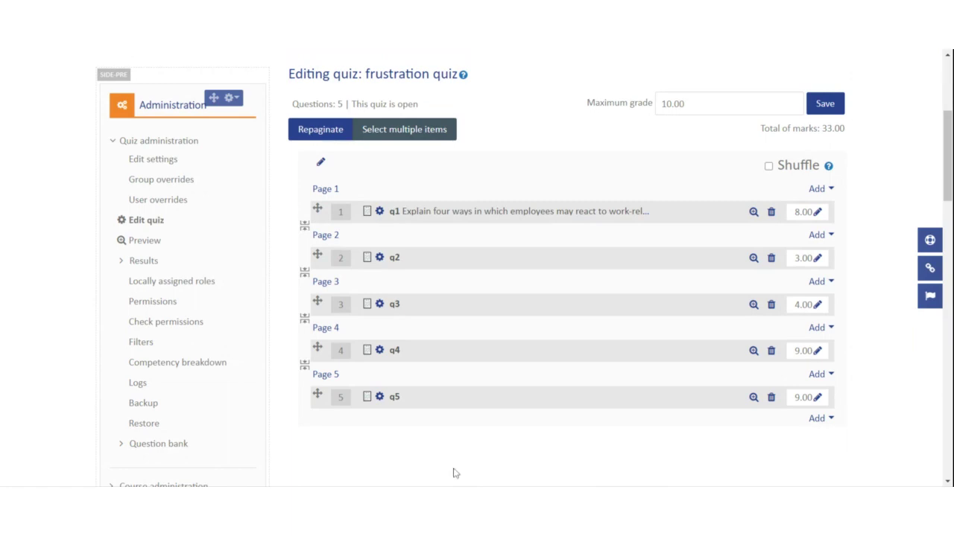
left_click(830, 420)
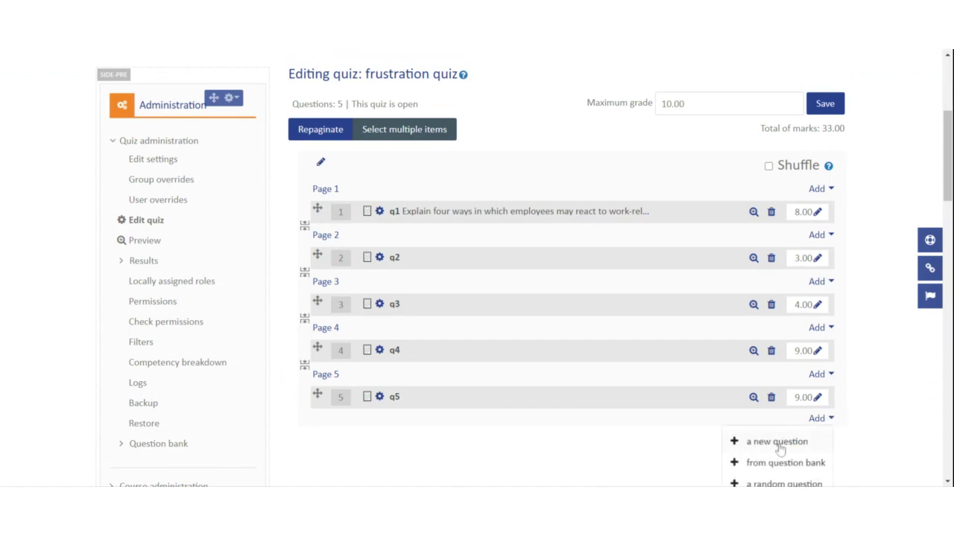
left_click(778, 442)
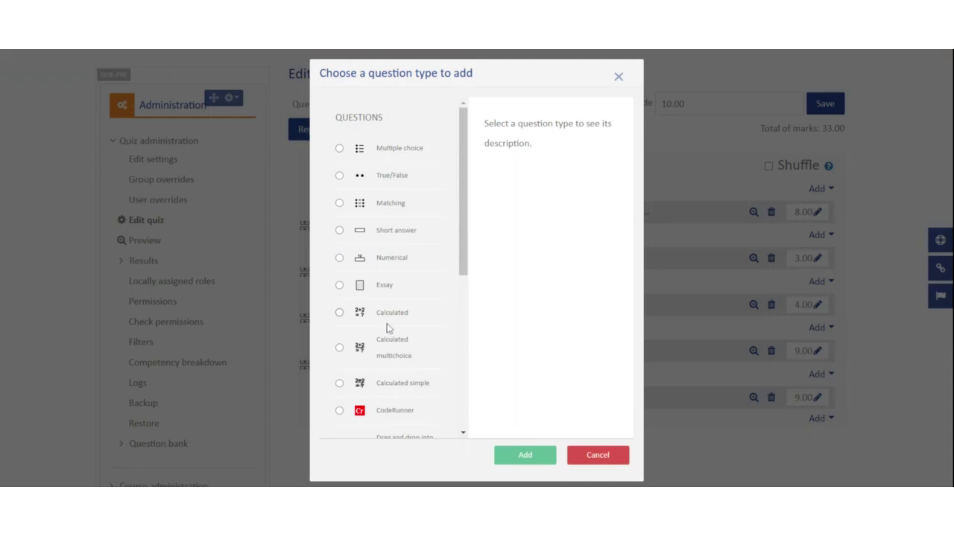
left_click(340, 286)
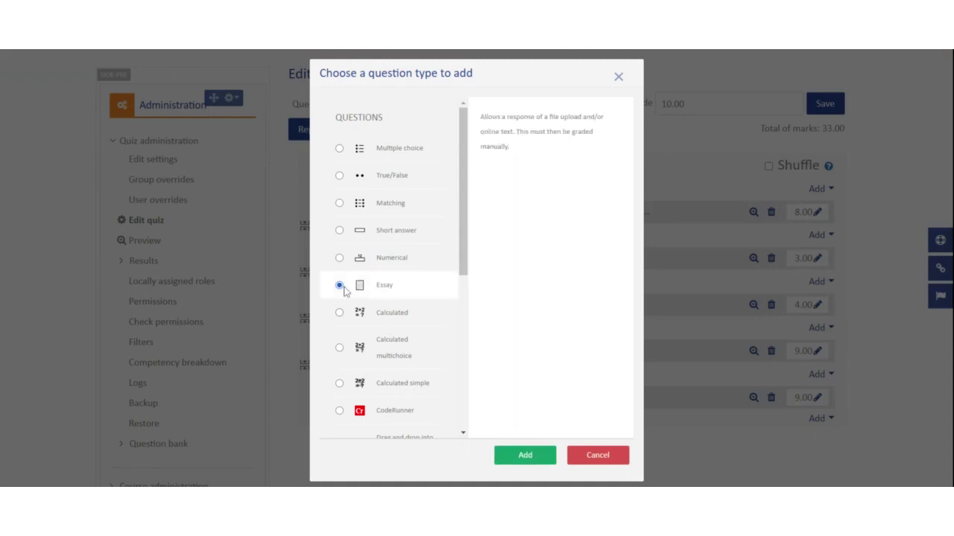
left_click(520, 458)
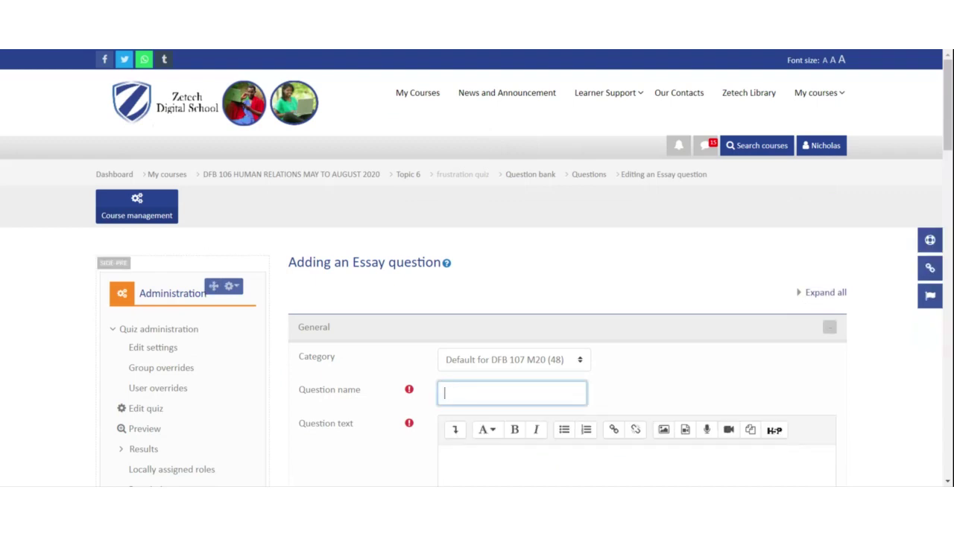
Name the question q6 and enter "Outline three positive mechanisms which an employee may adopt to cope with frustration in the workplace. (3 marks)" as its text.
type("q6")
left_click(446, 457)
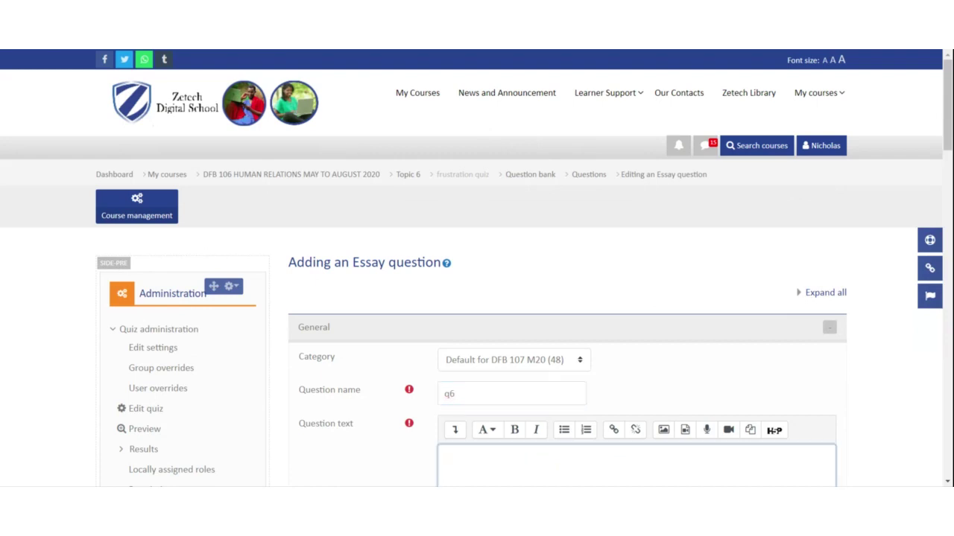
type("Outline three positive mechanisms which an employee may adopt to cope with frustration in the workplace. (3 marks)")
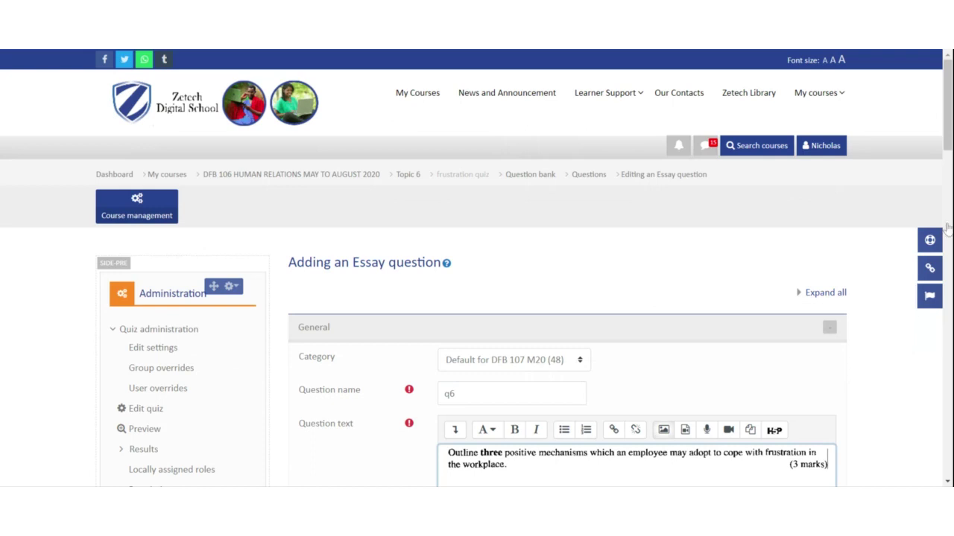
Set the default mark of question q6 to 3 and save the question to the quiz.
left_click_drag(948, 147, 948, 213)
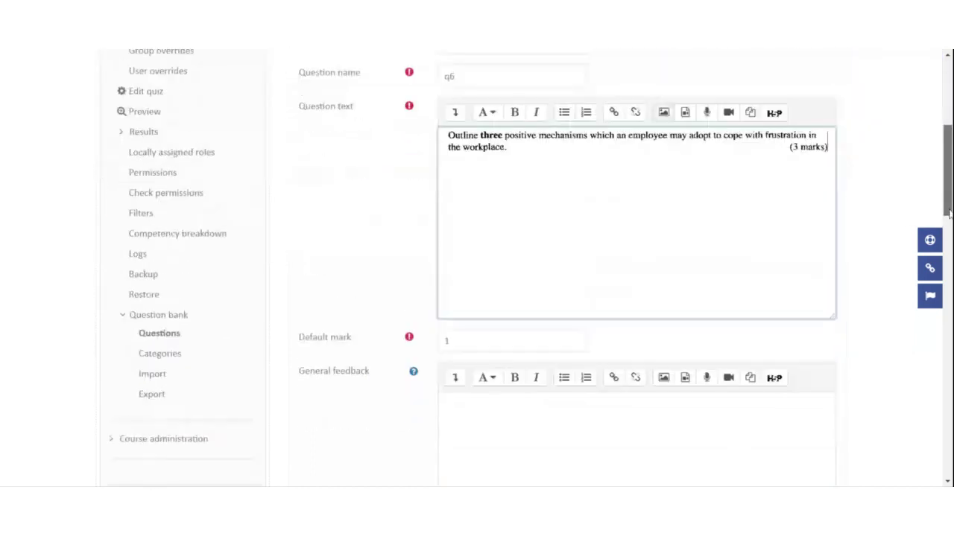
double_click(447, 340)
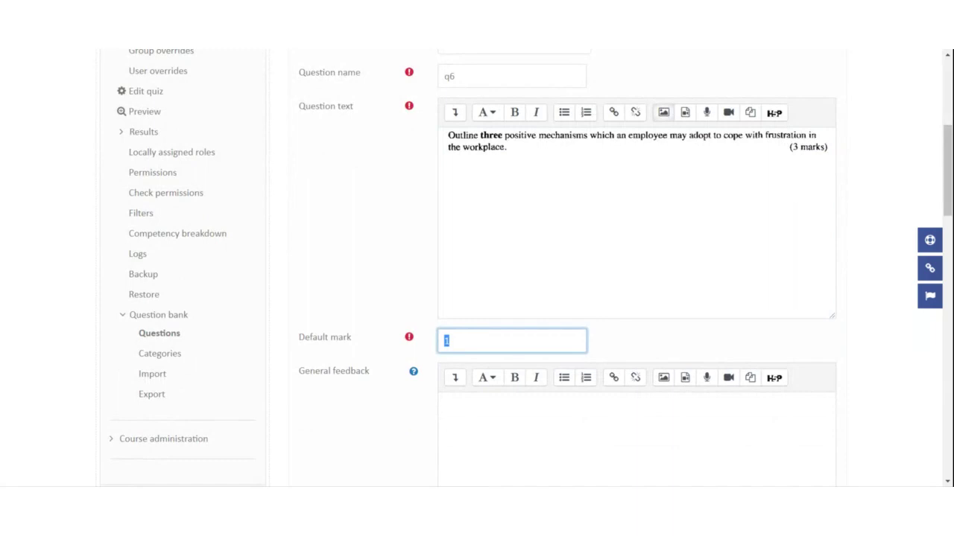
type("3")
left_click_drag(948, 203, 904, 380)
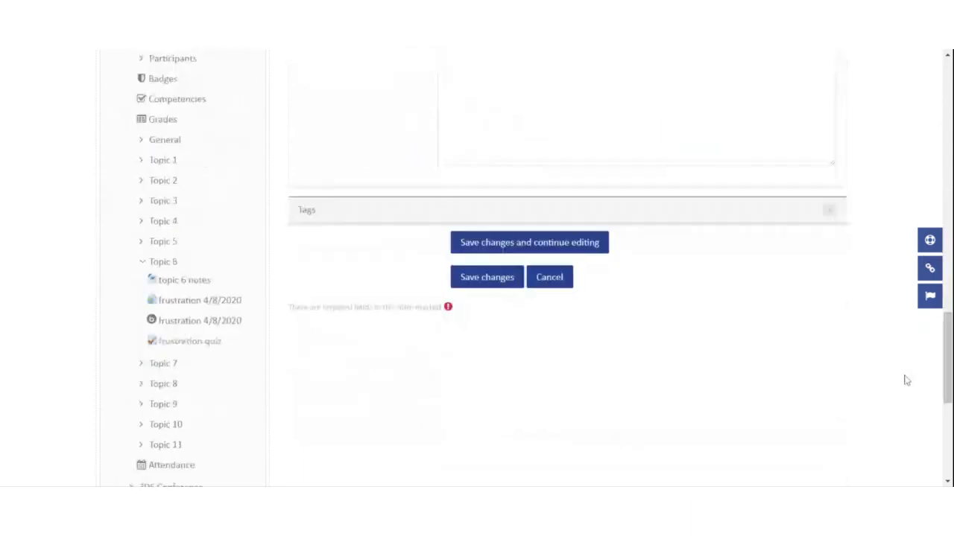
left_click(468, 282)
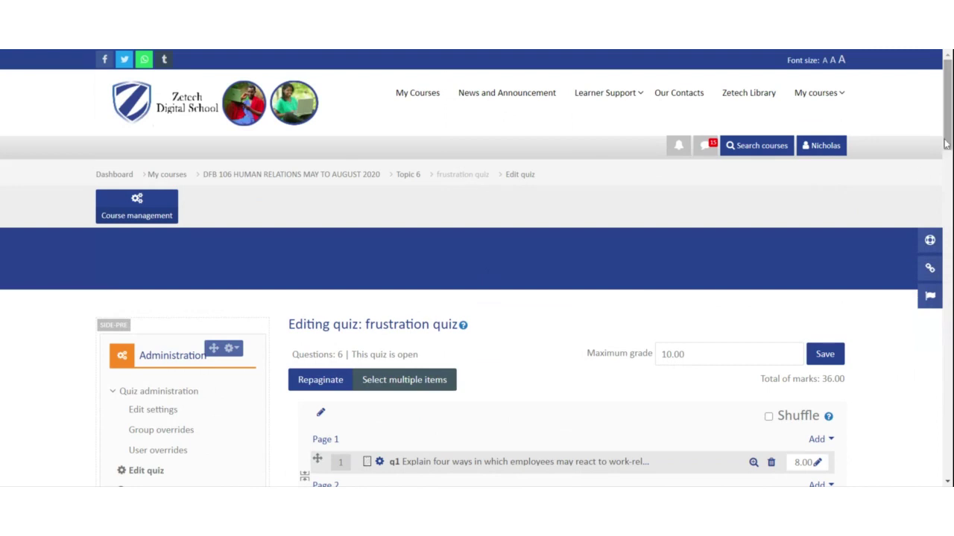
Start a further Essay question after q6 at the end of the quiz.
left_click_drag(948, 145, 943, 214)
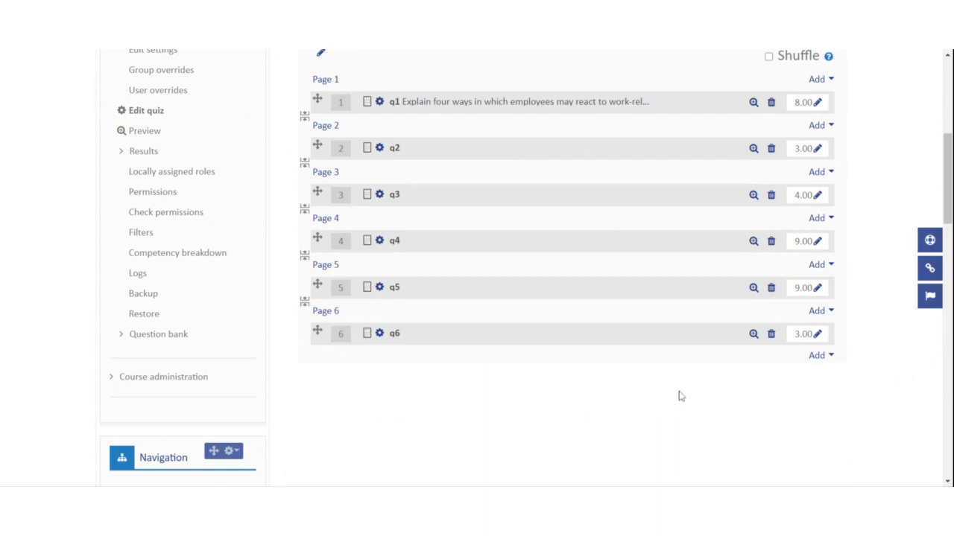
left_click(822, 362)
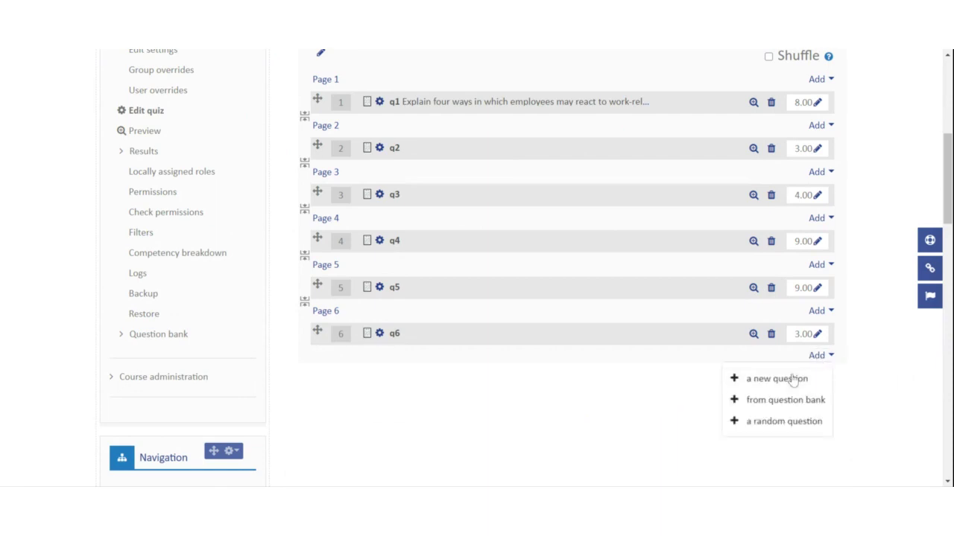
left_click(776, 378)
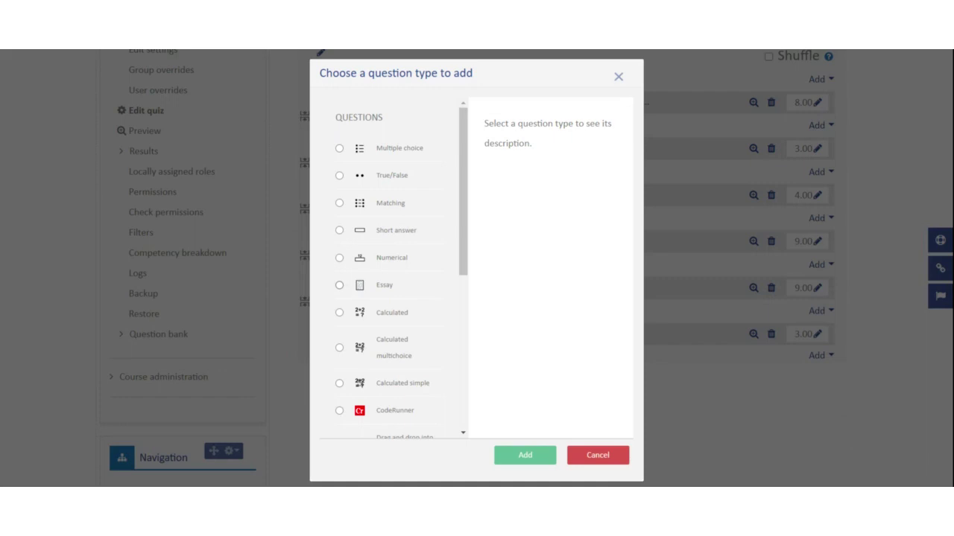
left_click(339, 284)
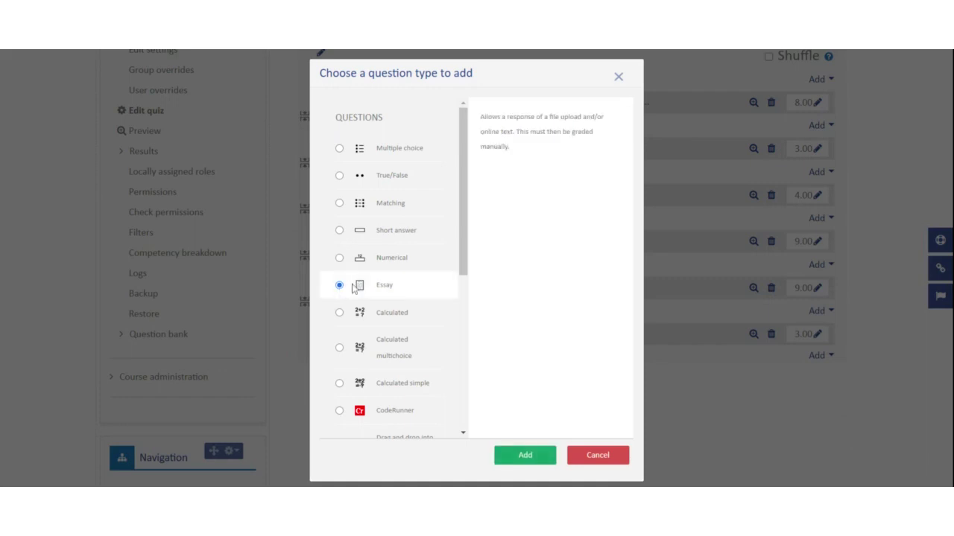
left_click(526, 464)
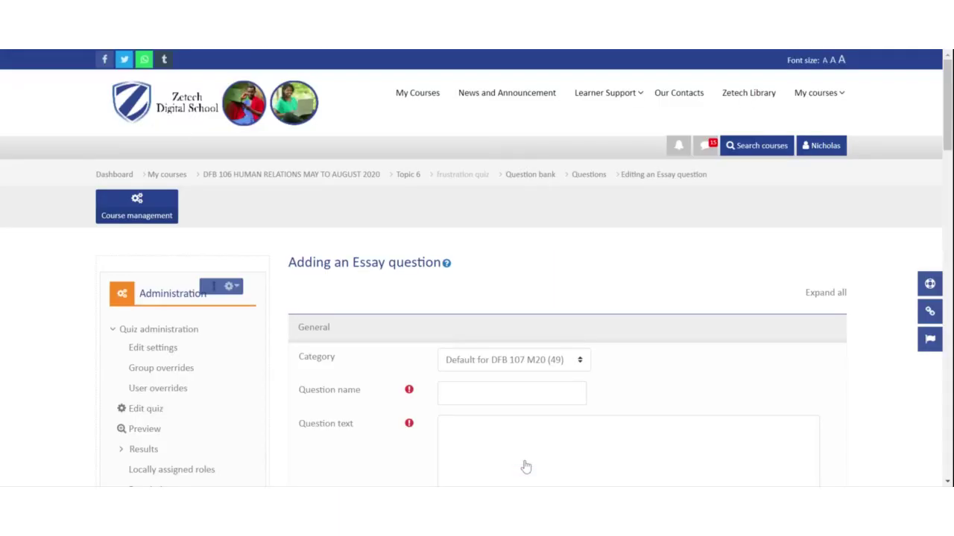
Name the question q7 and enter "Explain six work related issues that may cause frustration among public relations staff in an organization. (9 marks)" as its text.
left_click(446, 394)
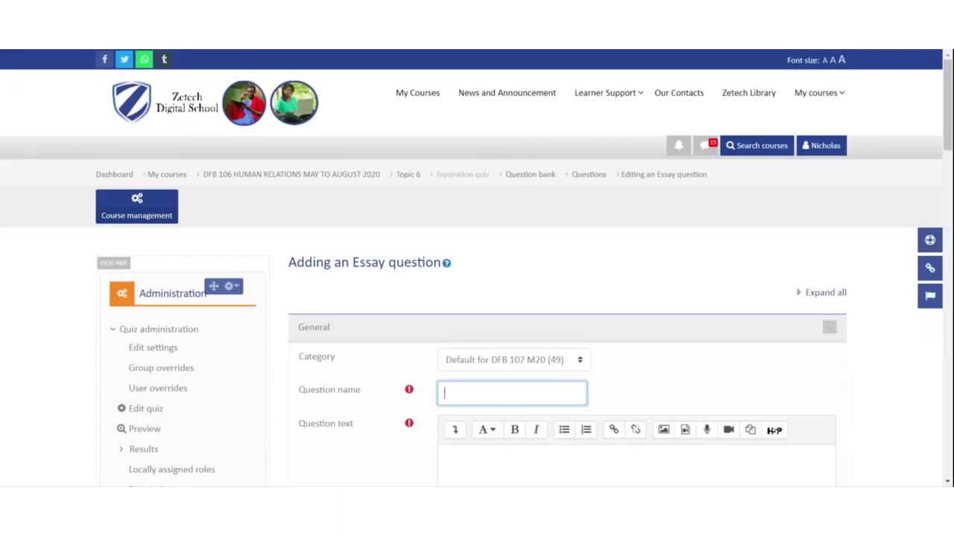
type("q7")
left_click(447, 458)
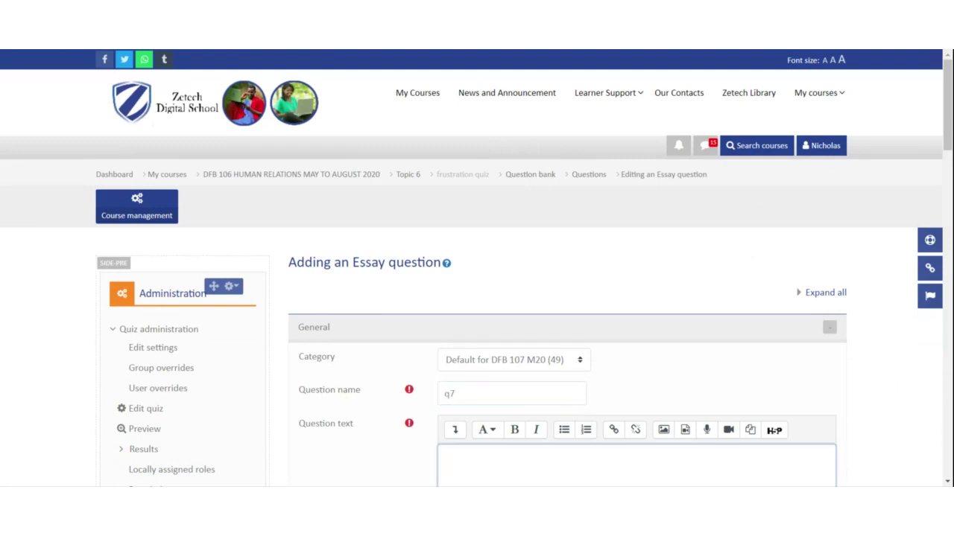
type("Explain six work related issues that may cause frustration among public relations staff in an organization. (9 marks)")
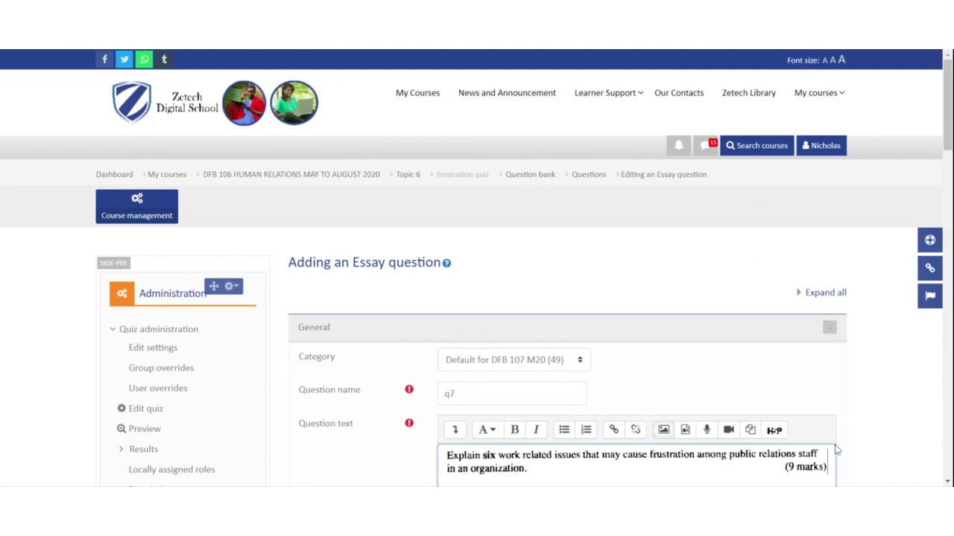
Set the default mark of question q7 to 9 and save the question to the quiz.
scroll(947, 192, "down", 3)
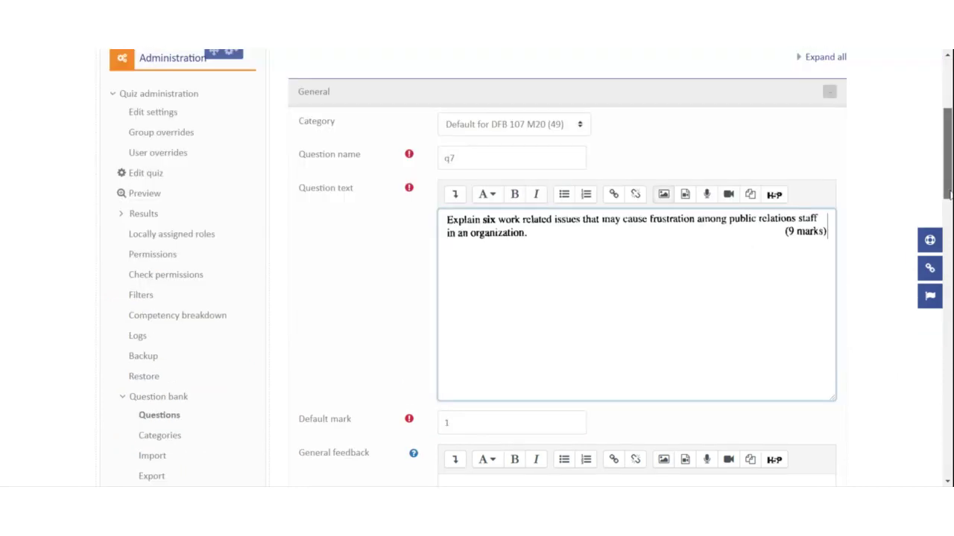
left_click_drag(947, 193, 950, 237)
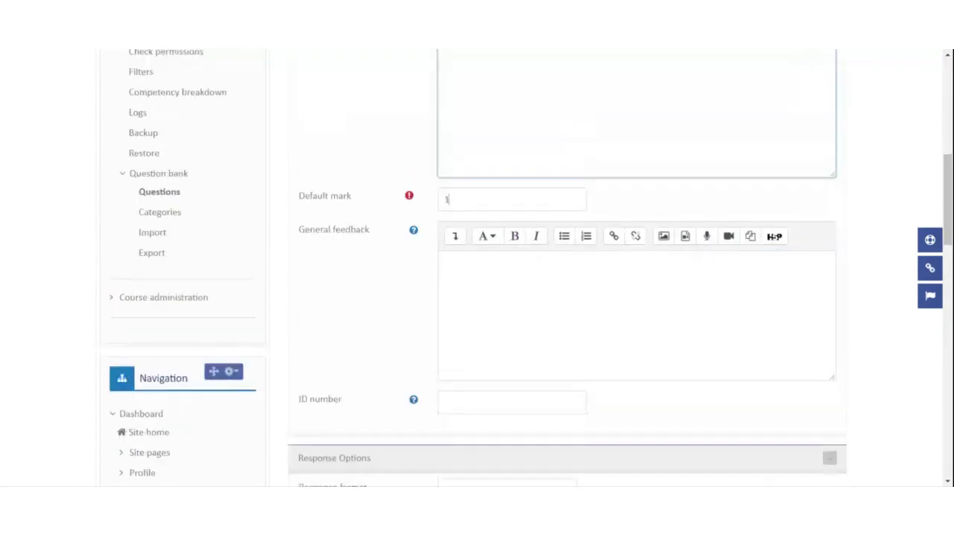
double_click(439, 203)
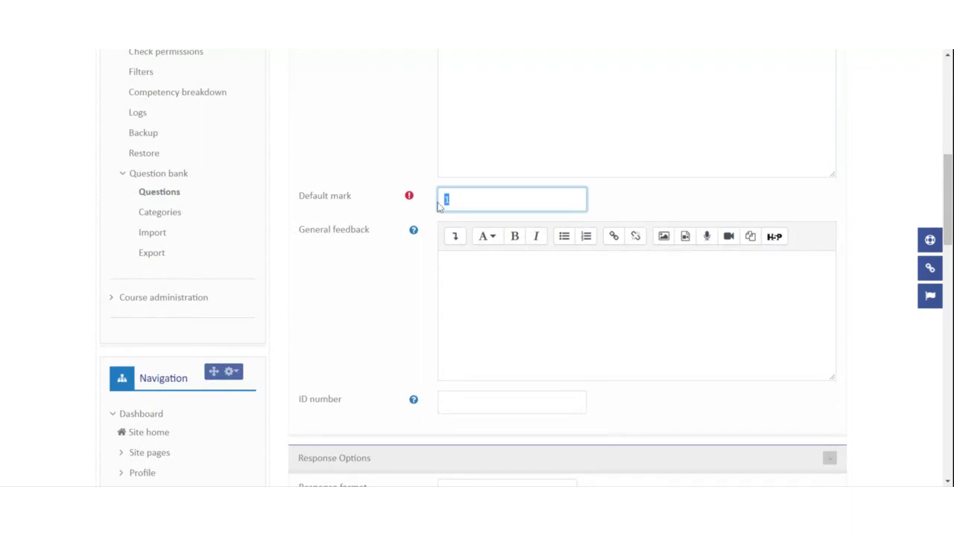
type("9")
left_click_drag(945, 216, 919, 425)
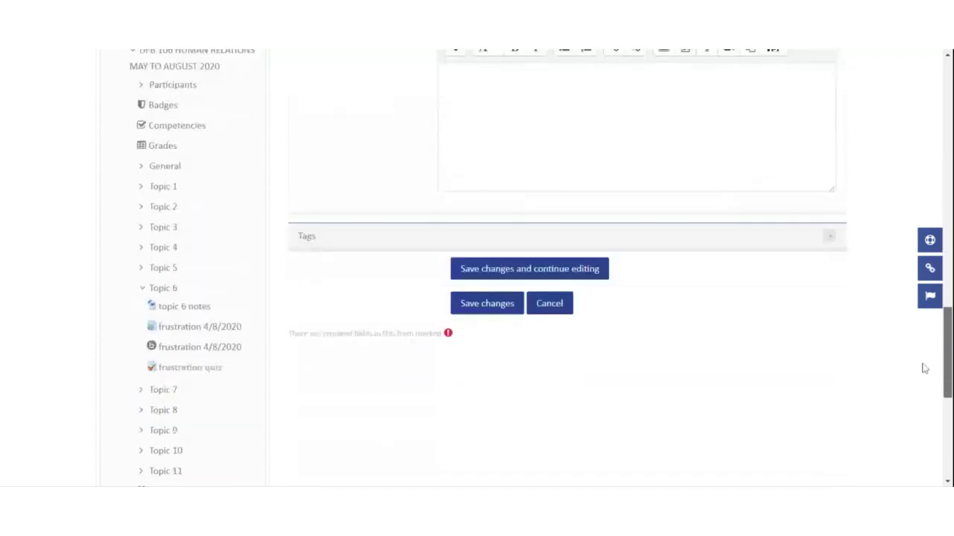
left_click(500, 308)
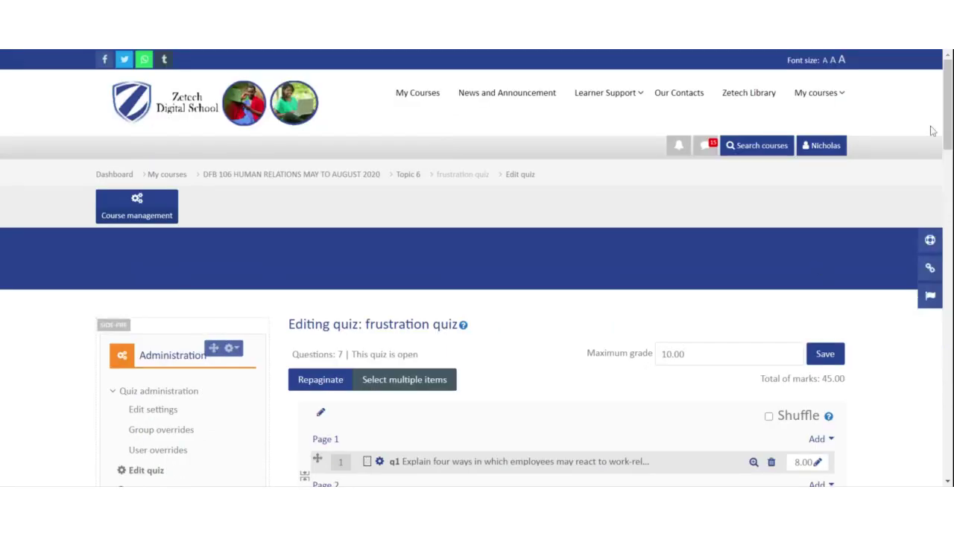
left_click_drag(944, 114, 921, 191)
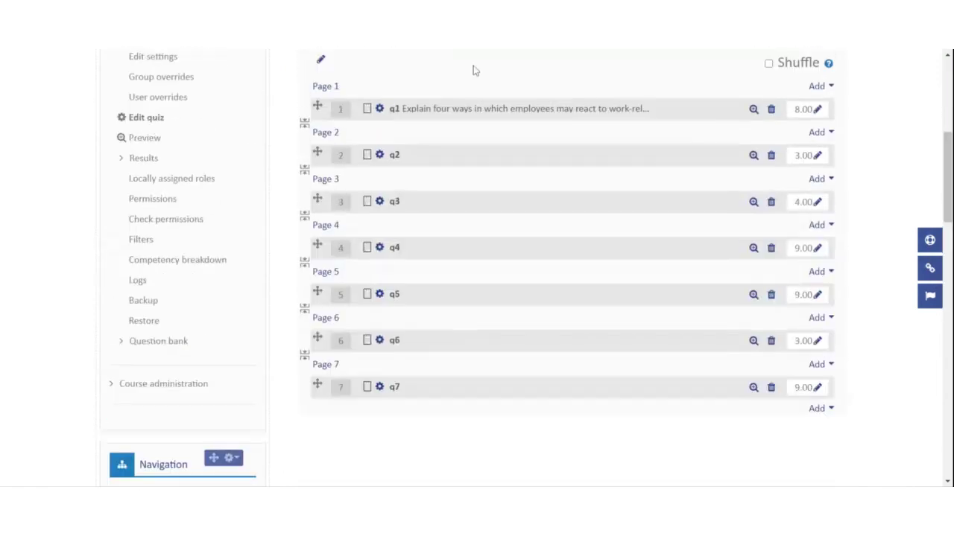